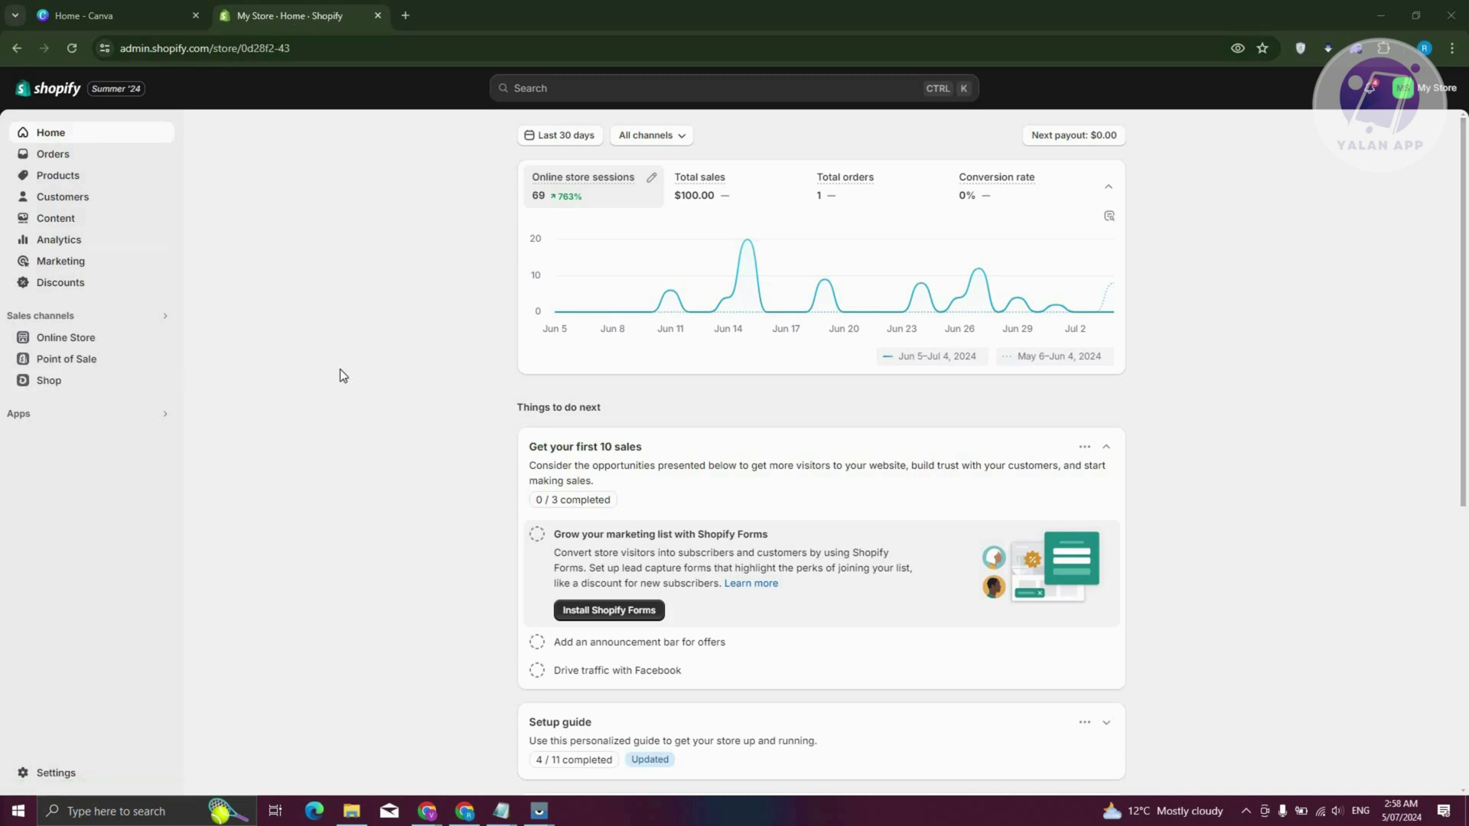
Open the Dawn theme editor from Online Store, select the Image banner section, and bring the Canva tab forward.
{"action": "left_click", "coordinate": [54, 339]}
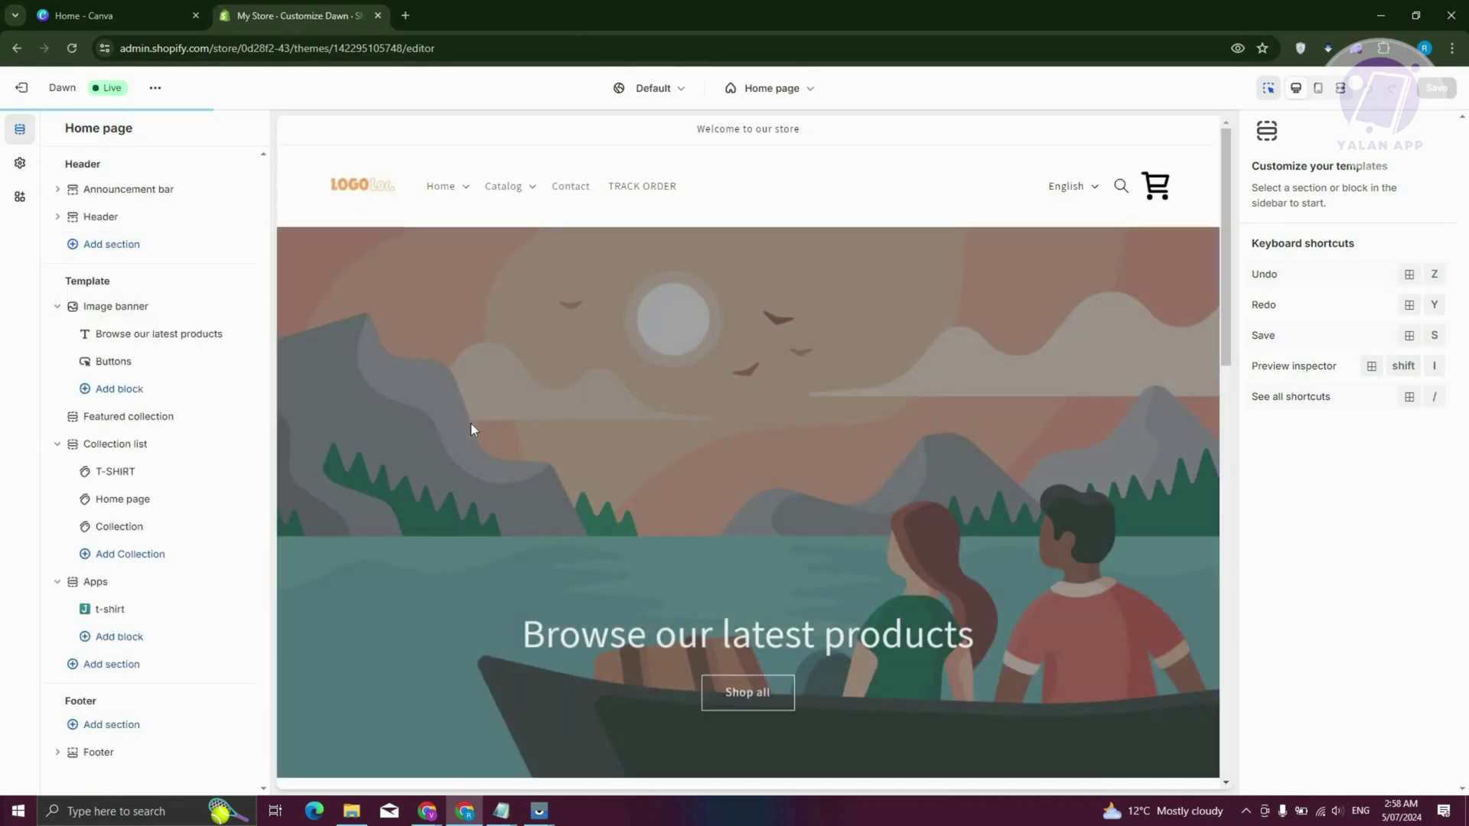
{"action": "scroll", "coordinate": [470, 424], "scroll_direction": "down", "scroll_amount": 3}
{"action": "scroll", "coordinate": [470, 429], "scroll_direction": "up", "scroll_amount": 3}
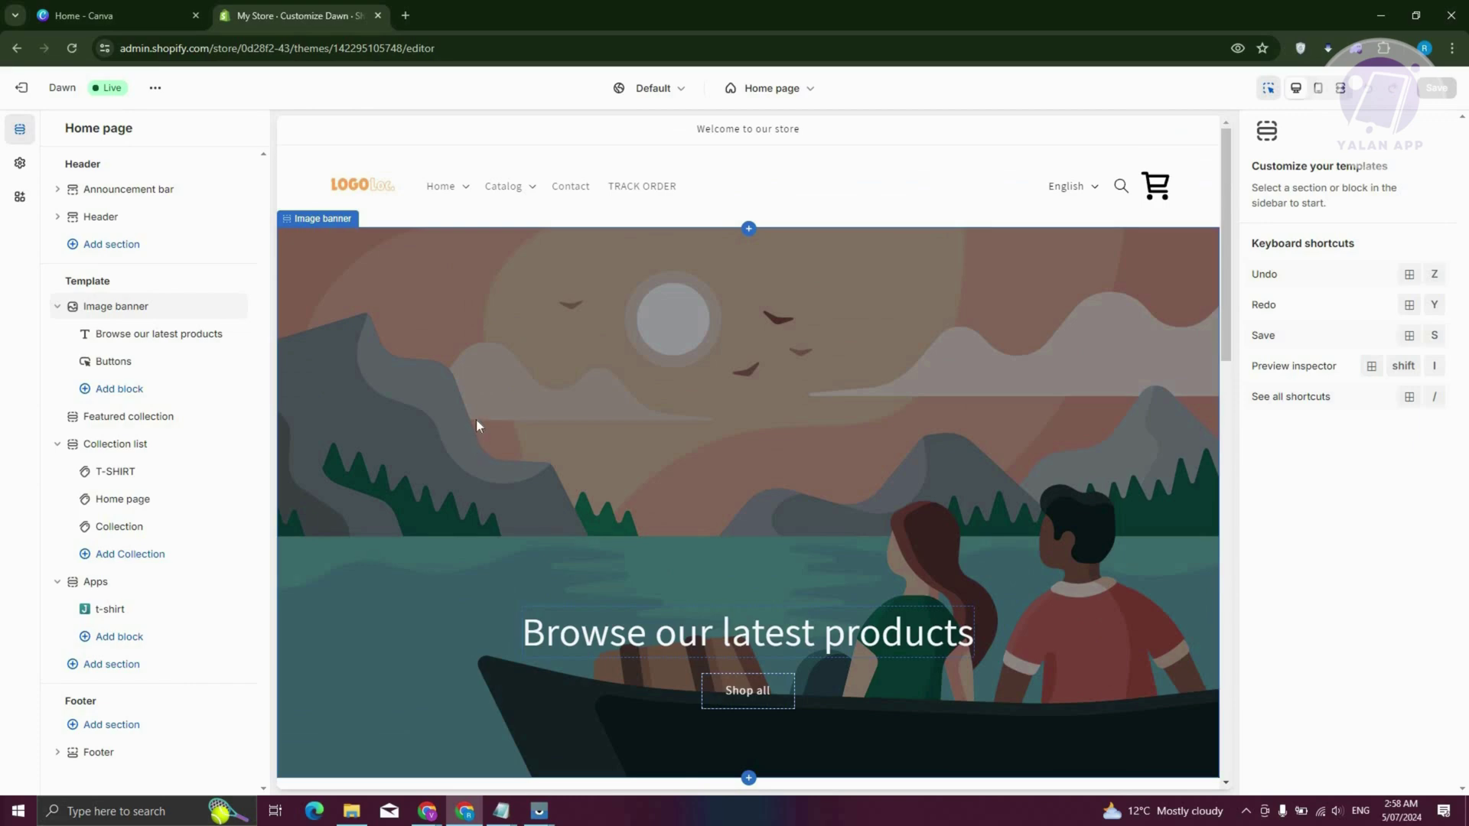
{"action": "scroll", "coordinate": [538, 493], "scroll_direction": "down", "scroll_amount": 3}
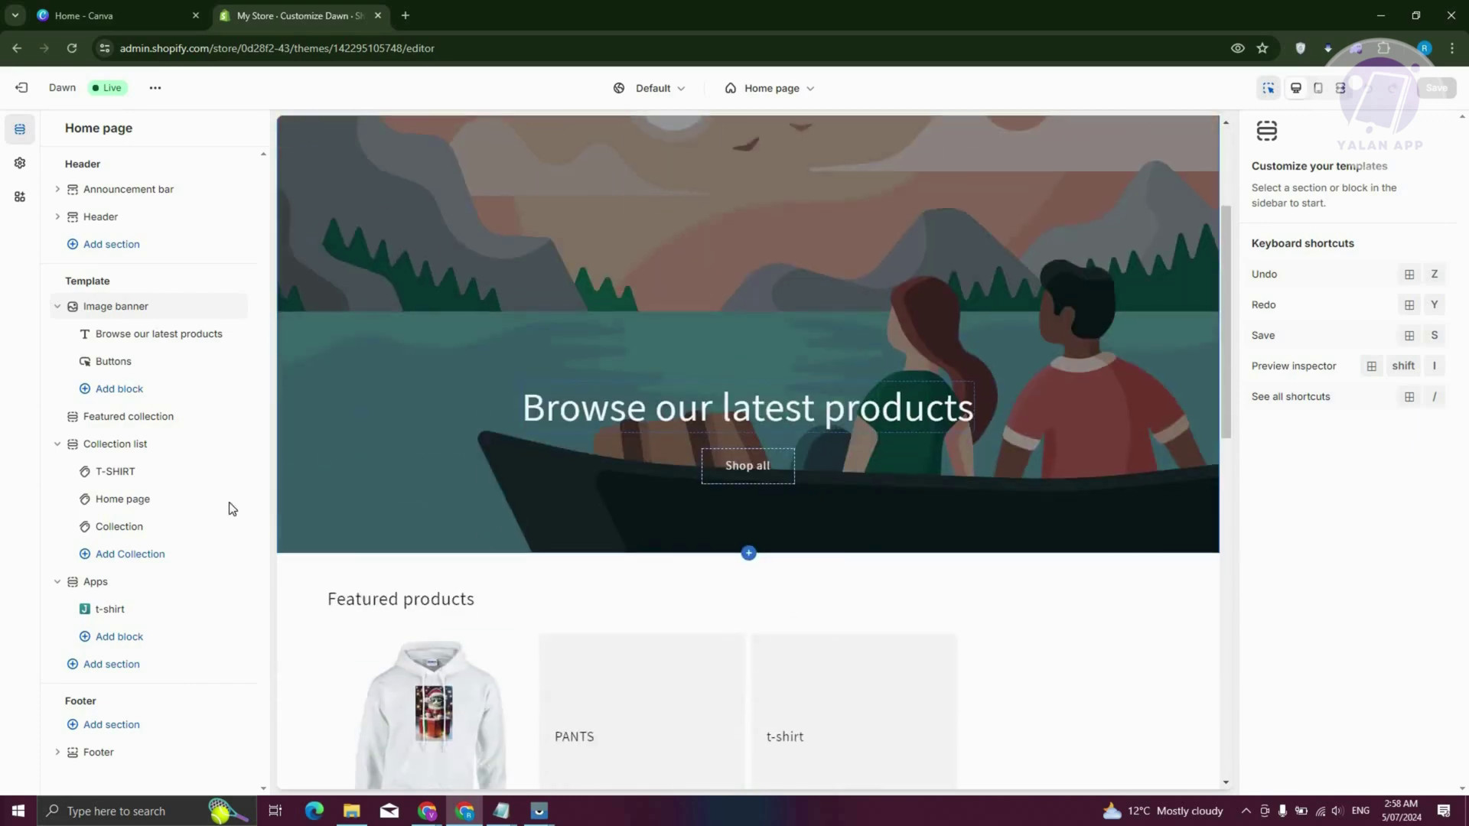
{"action": "scroll", "coordinate": [355, 273], "scroll_direction": "up", "scroll_amount": 3}
{"action": "left_click", "coordinate": [590, 411]}
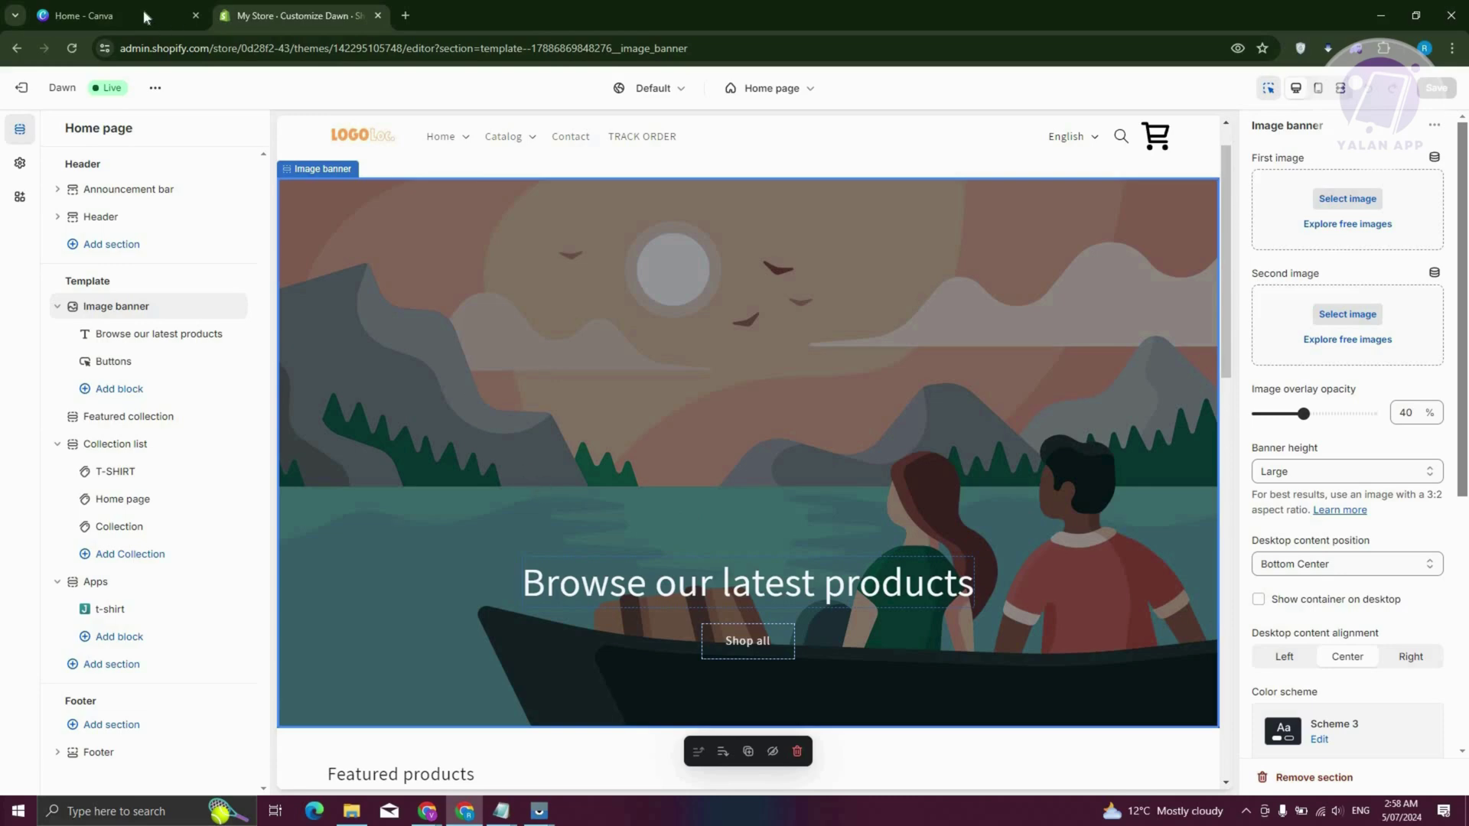
{"action": "left_click_drag", "start_coordinate": [144, 9], "coordinate": [322, 14]}
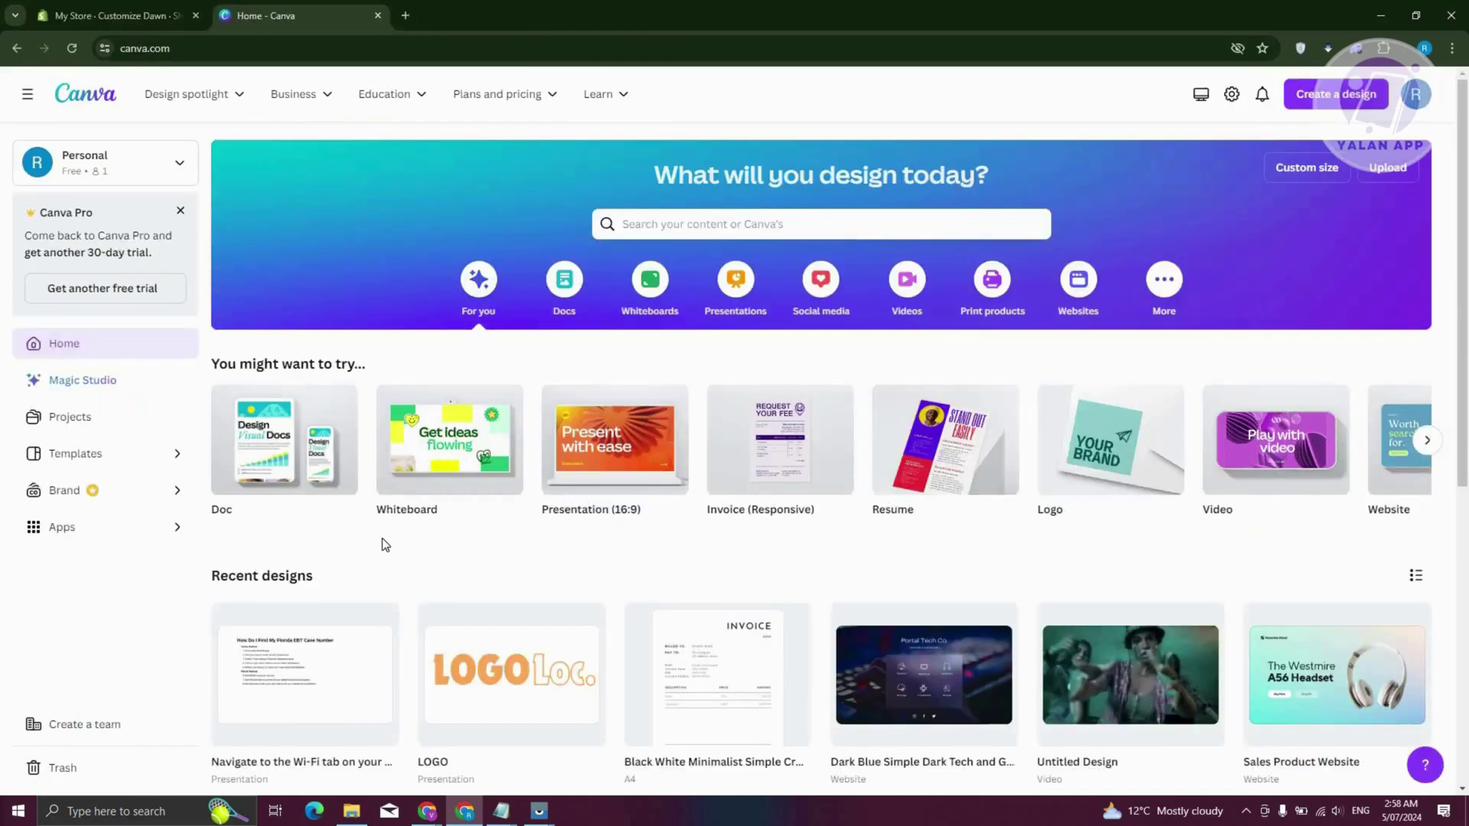
Create a custom-size Canva design with width 2000 and height 600 px.
{"action": "left_click", "coordinate": [1317, 100]}
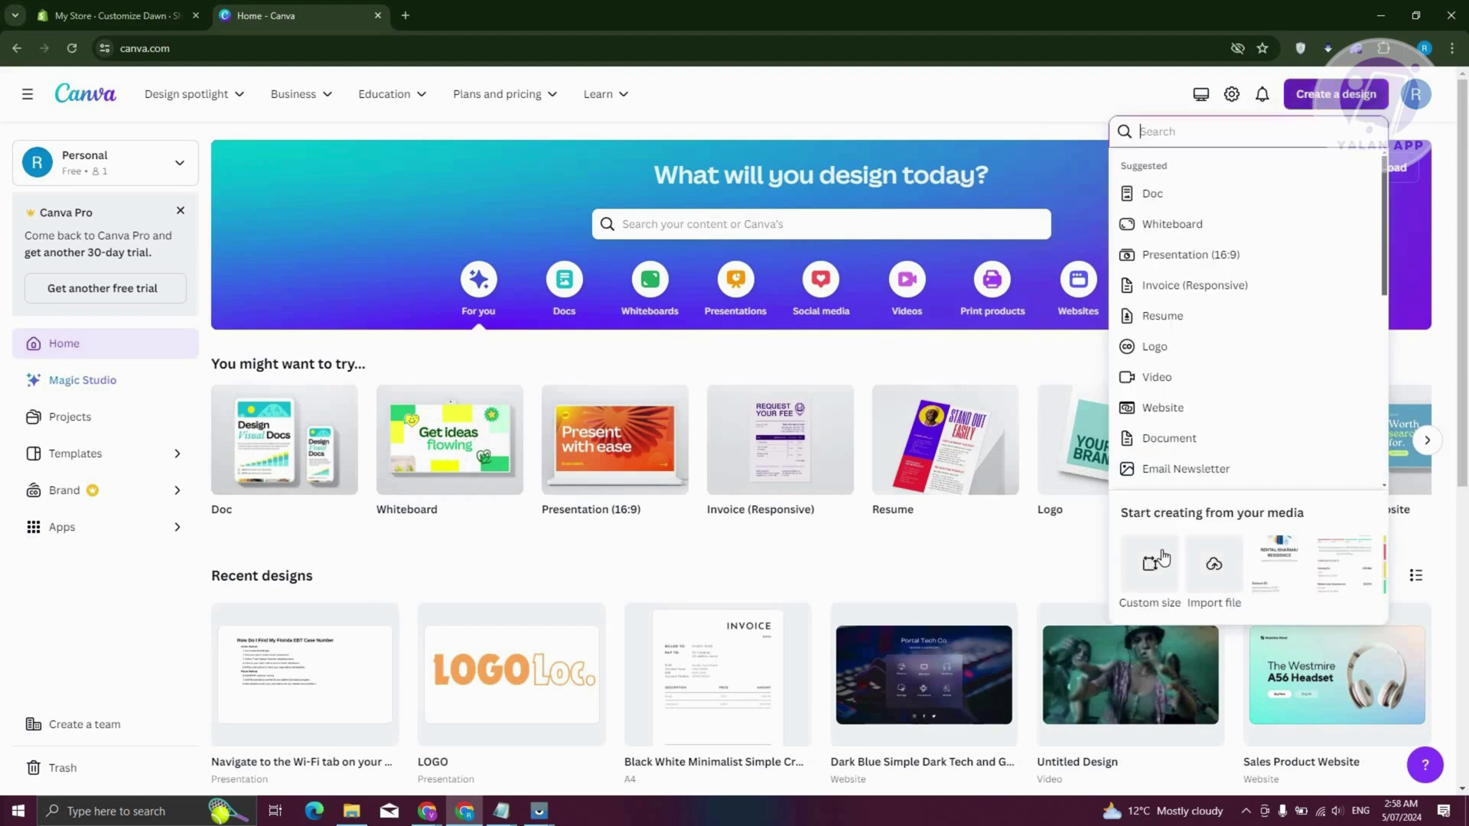
{"action": "left_click", "coordinate": [1155, 565]}
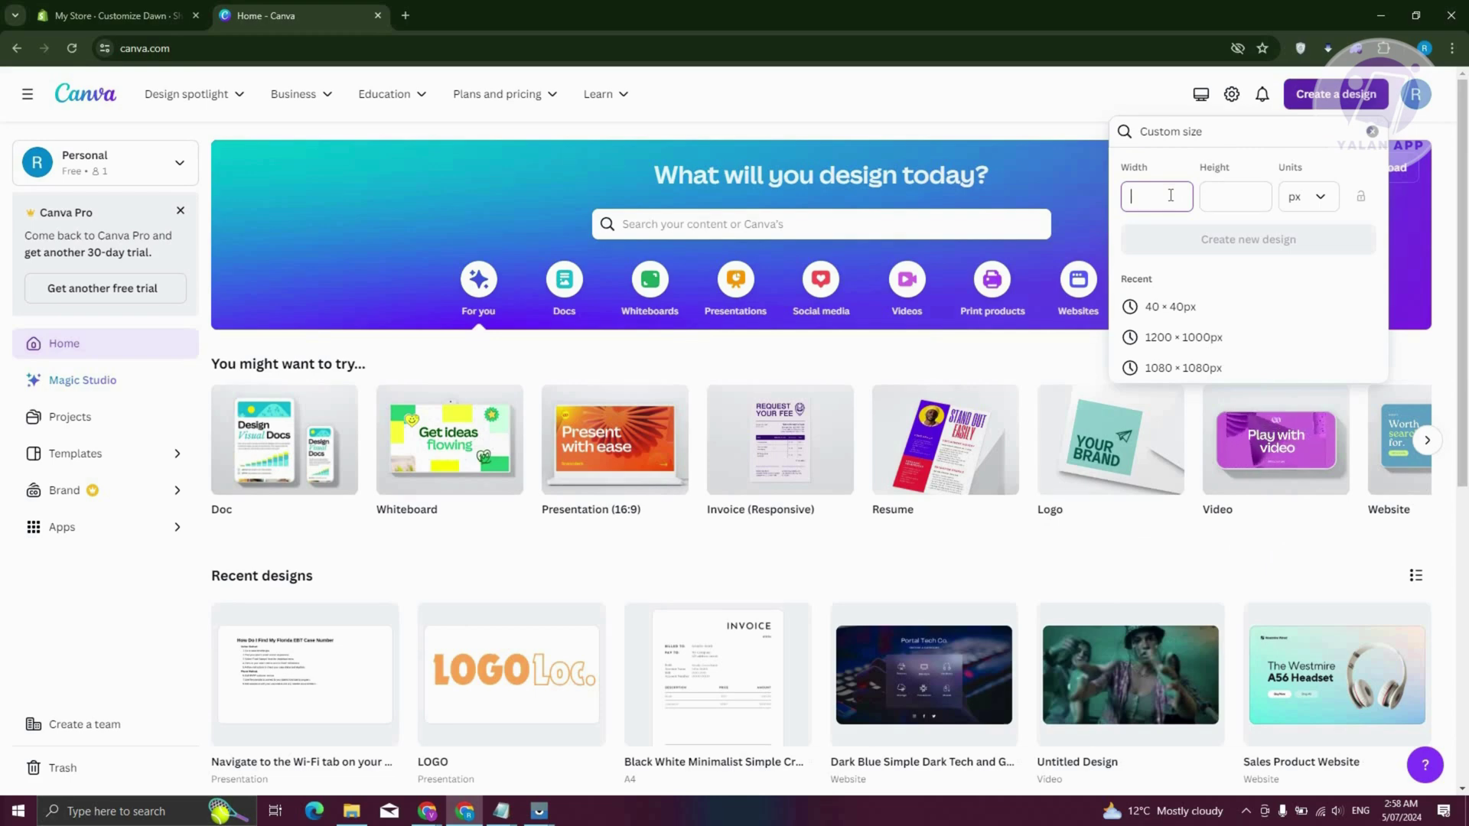
{"action": "type", "text": "200"}
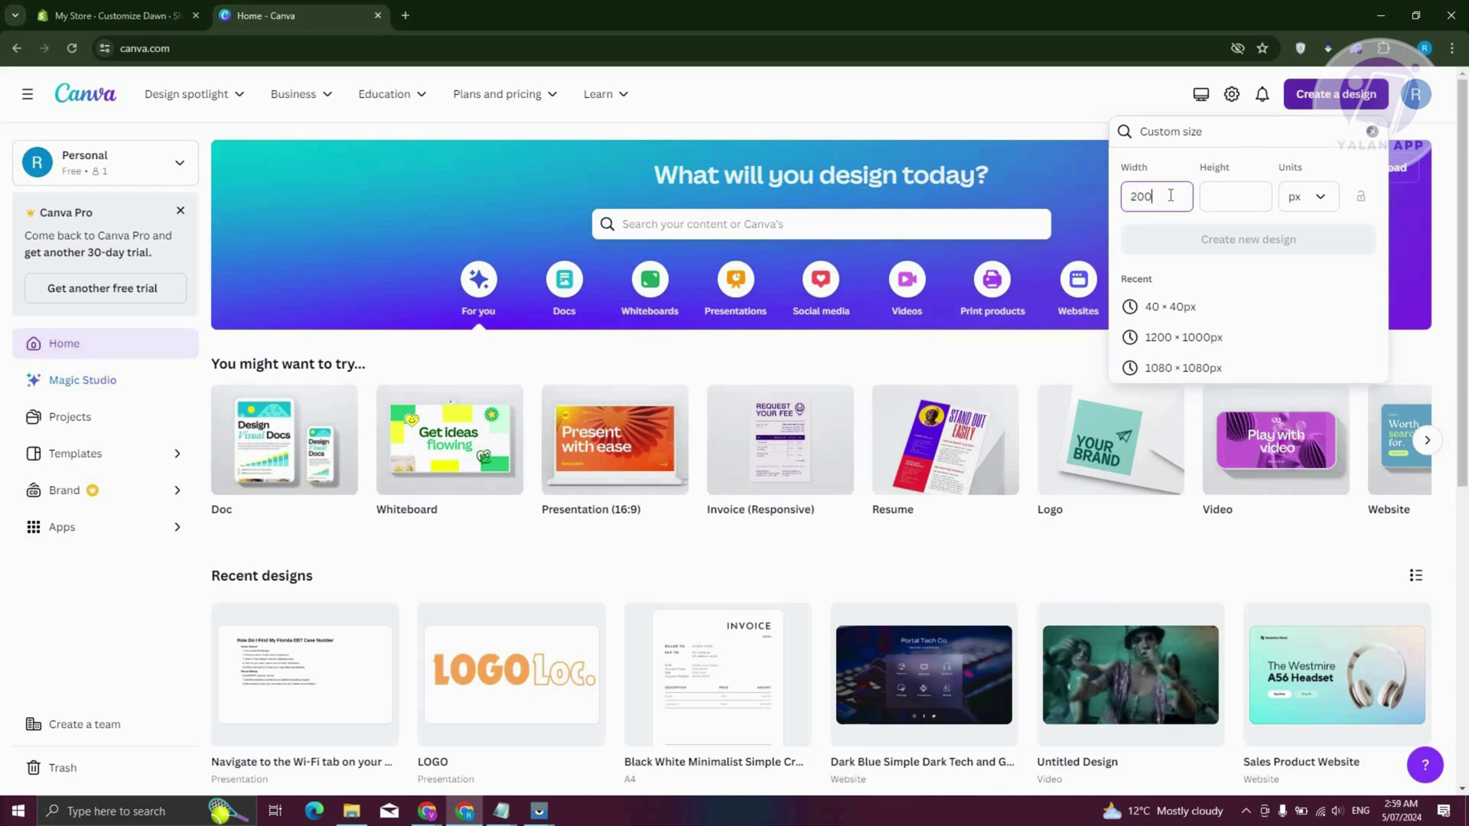
{"action": "type", "text": "0"}
{"action": "left_click", "coordinate": [1242, 194]}
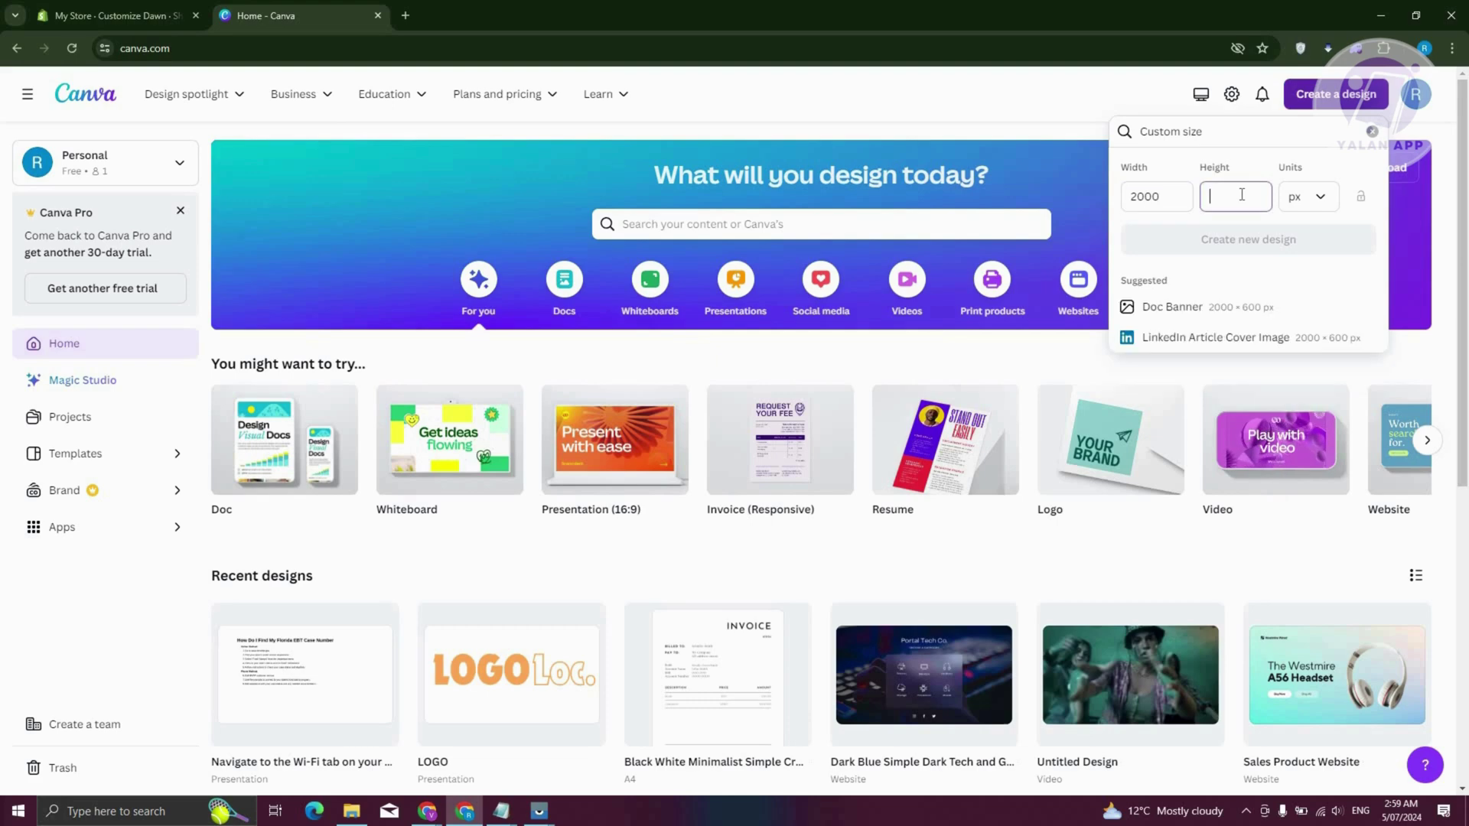
{"action": "type", "text": "600"}
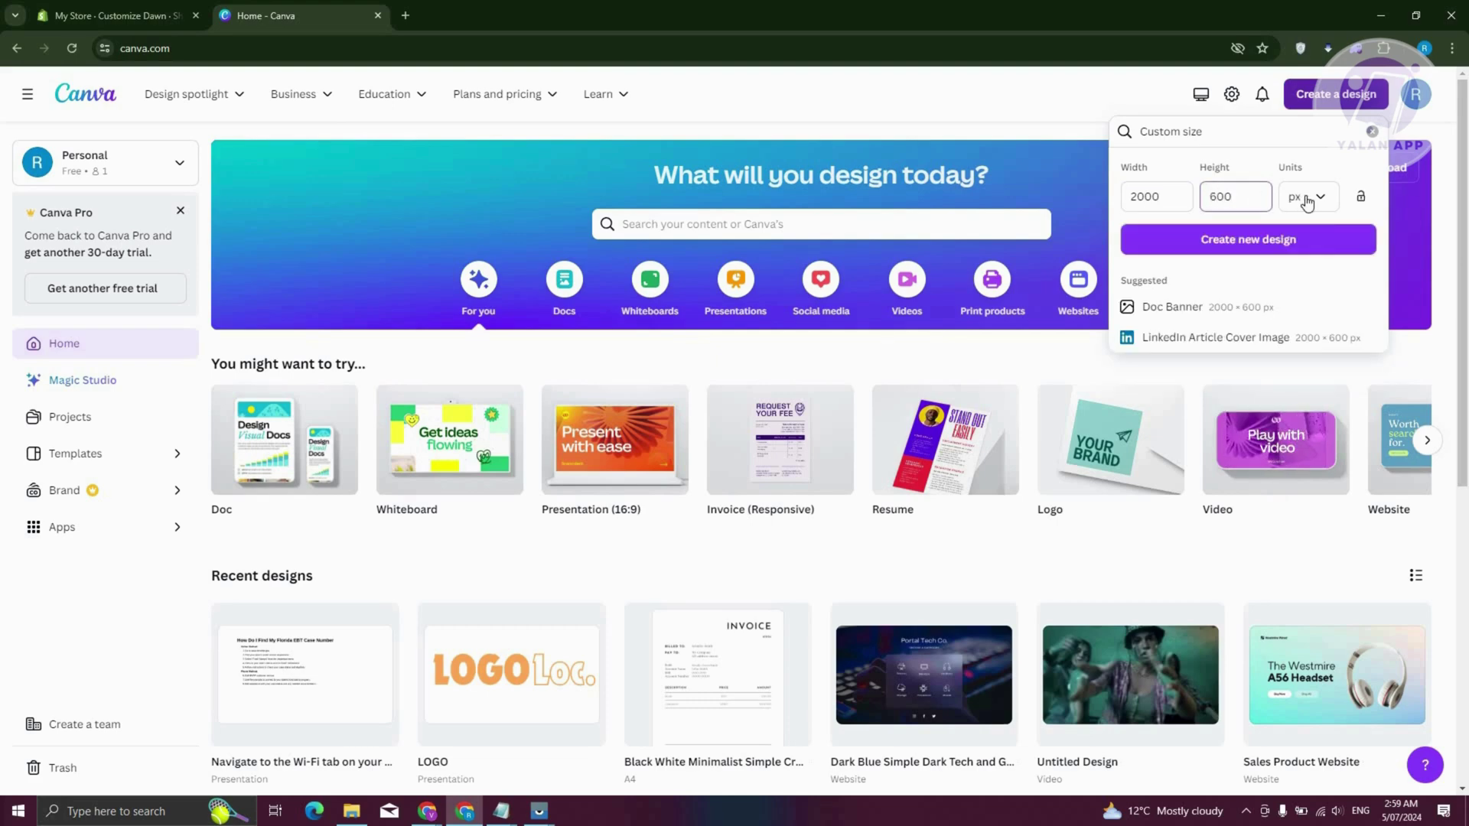
{"action": "left_click", "coordinate": [1224, 240]}
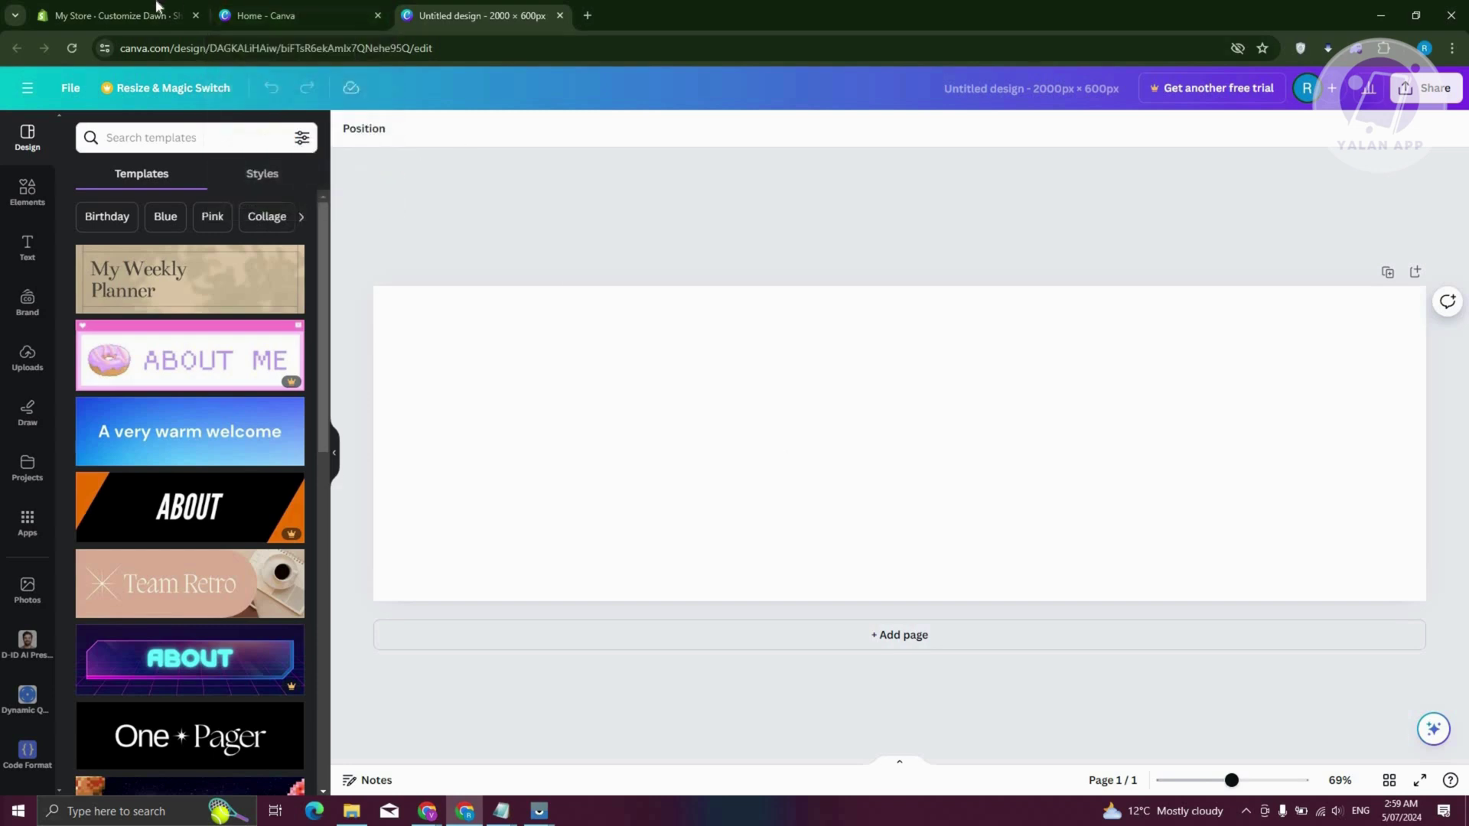
Switch back to the 'My Store - Customize Dawn' theme editor tab.
{"action": "left_click", "coordinate": [115, 16]}
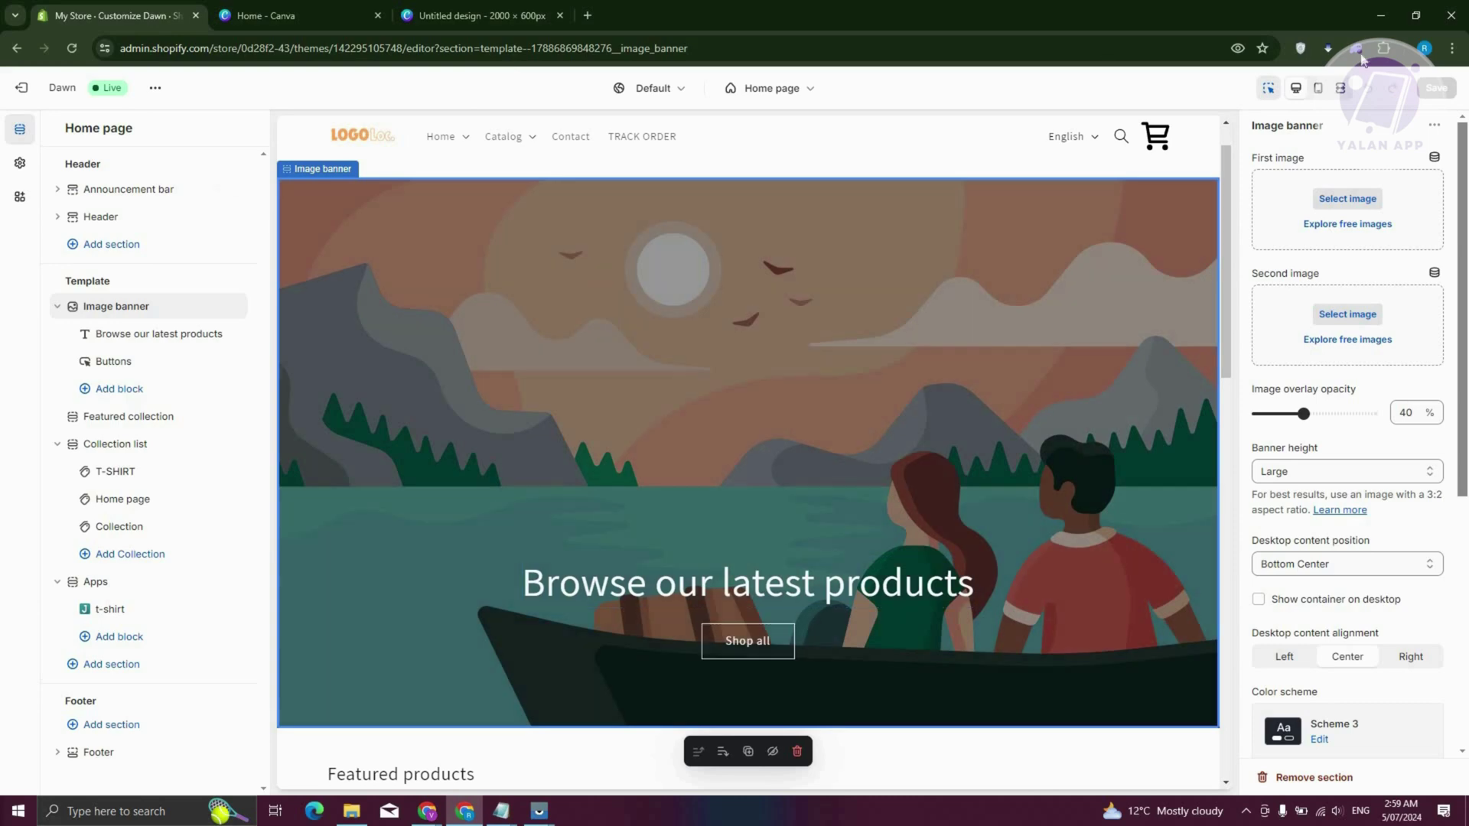
Exit the theme editor and view the live storefront, dismissing its discount popup.
{"action": "left_click", "coordinate": [35, 87]}
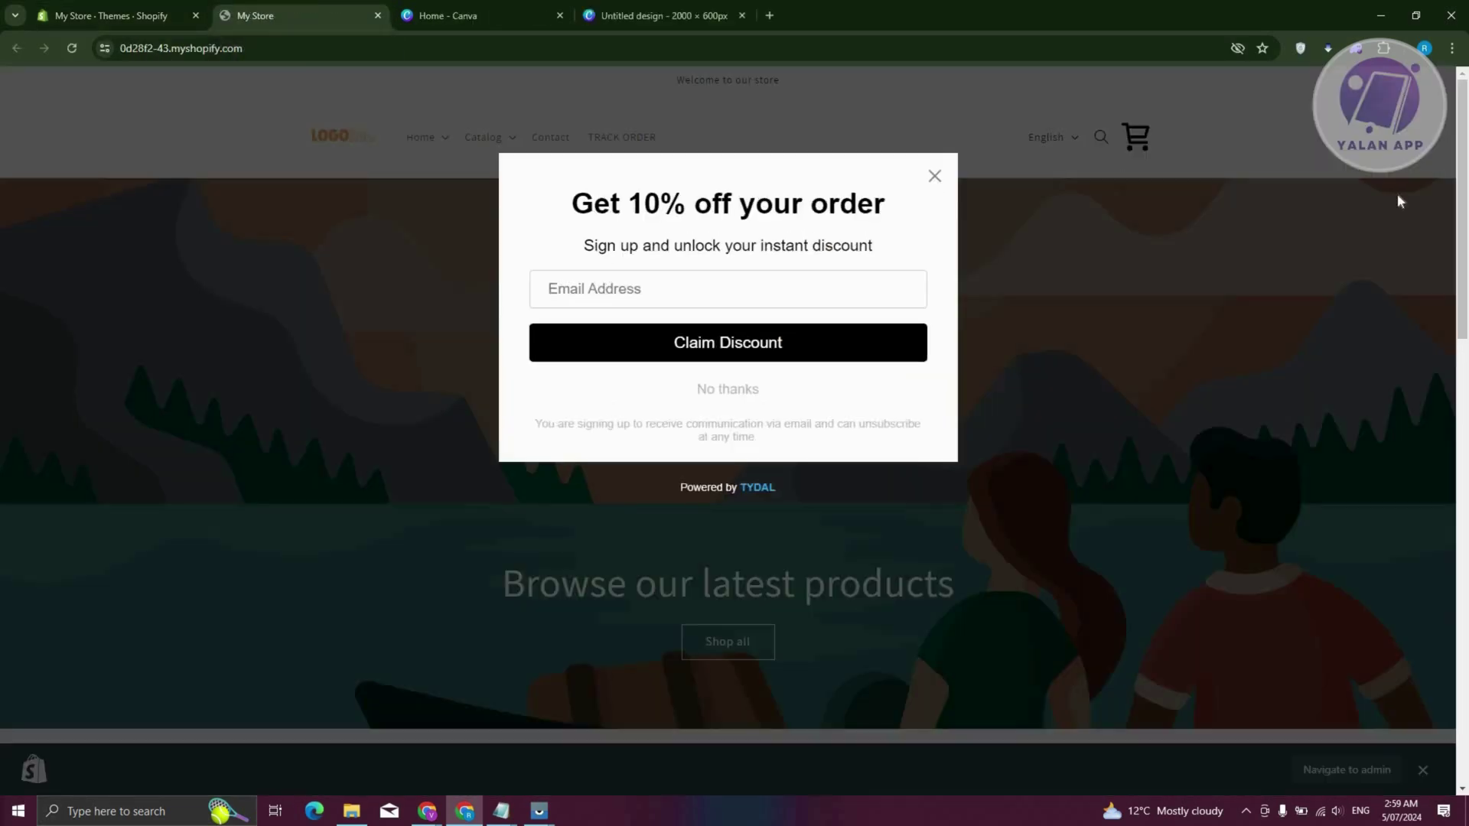
{"action": "left_click", "coordinate": [1160, 451]}
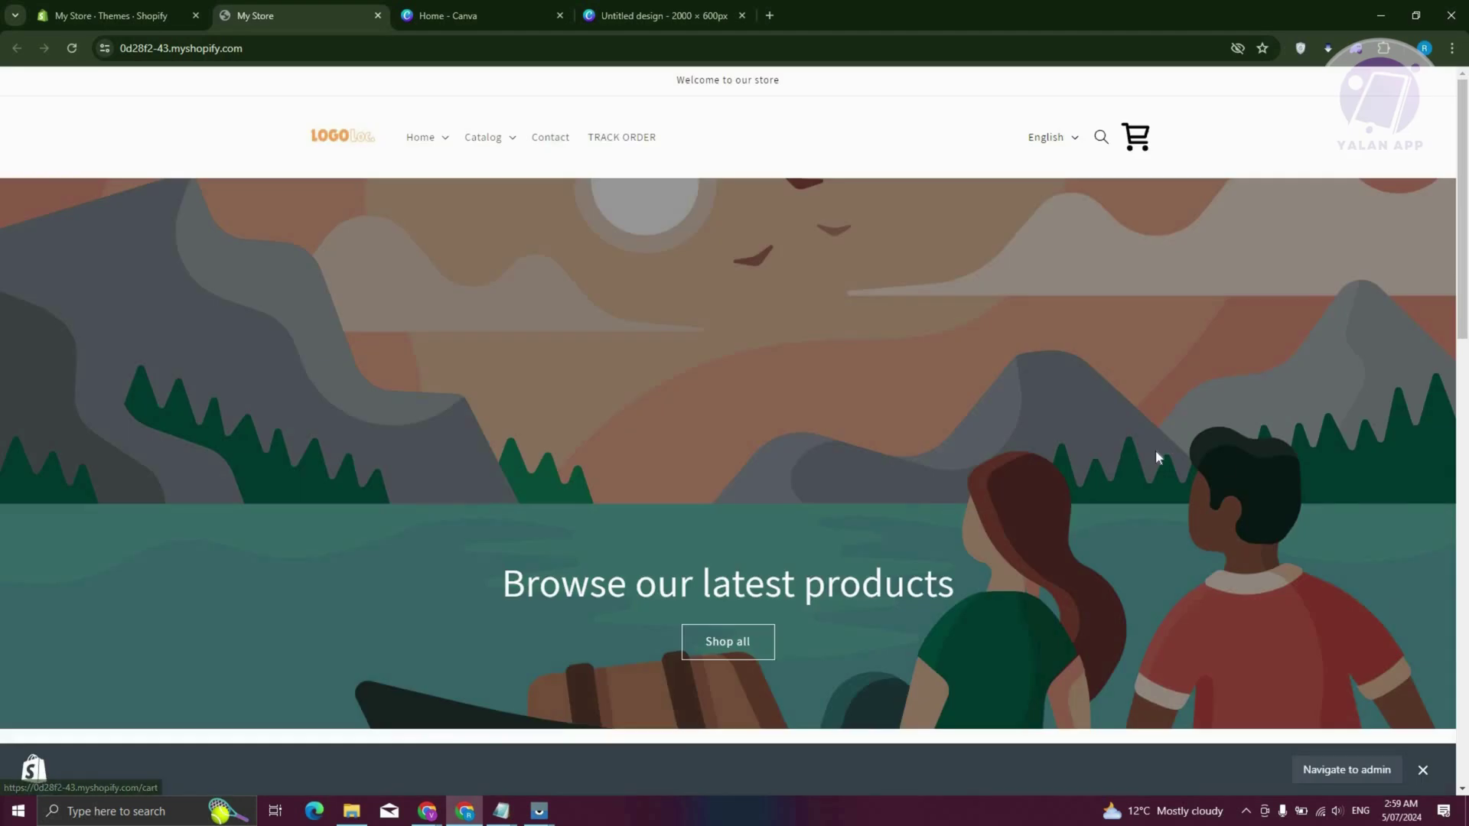
{"action": "scroll", "coordinate": [1160, 489], "scroll_direction": "down", "scroll_amount": 3}
{"action": "scroll", "coordinate": [283, 331], "scroll_direction": "up", "scroll_amount": 3}
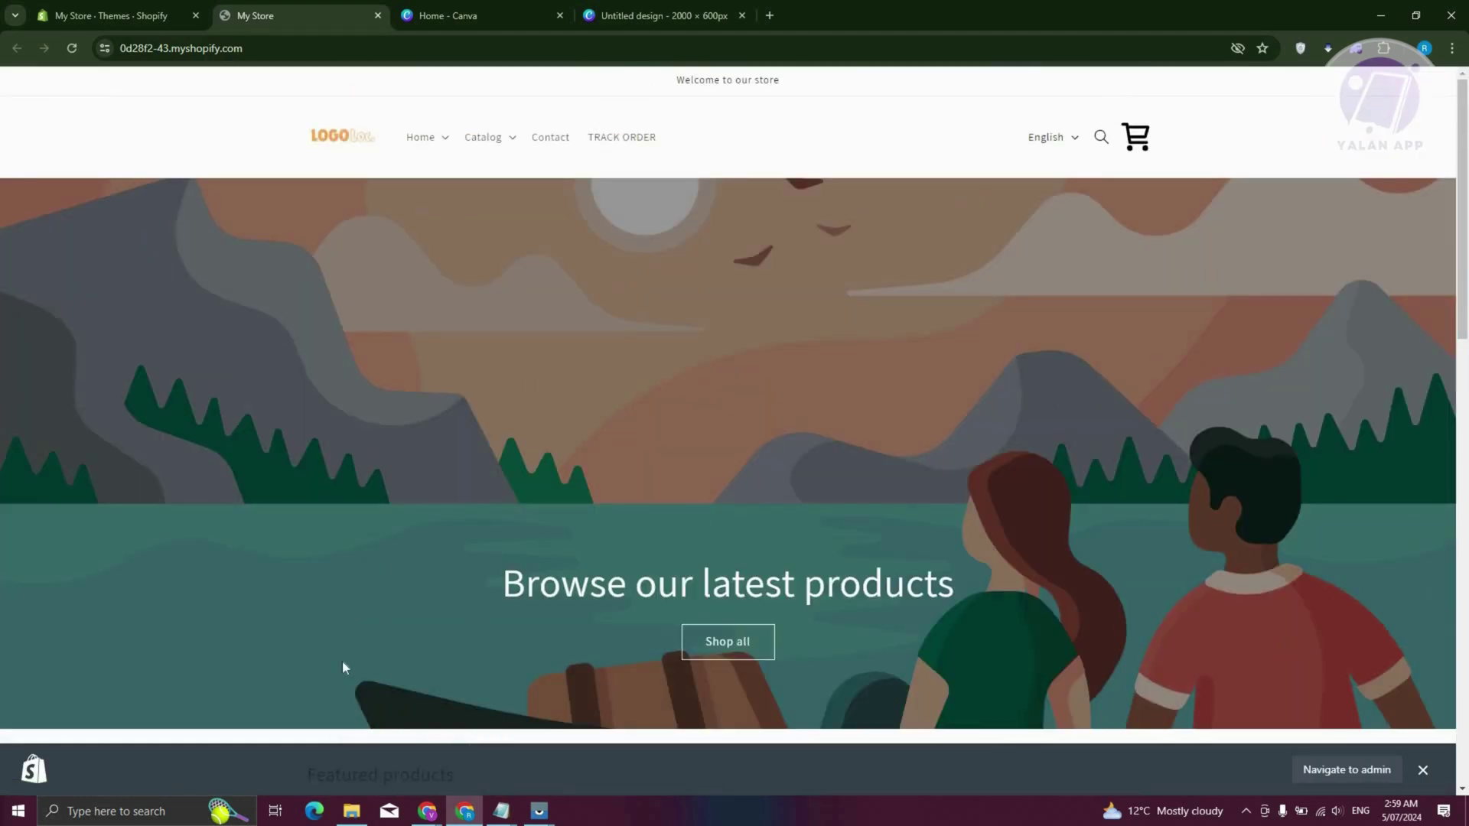
Flip between the storefront and the blank Canva design tabs, ending on the Canva design.
{"action": "left_click", "coordinate": [637, 14]}
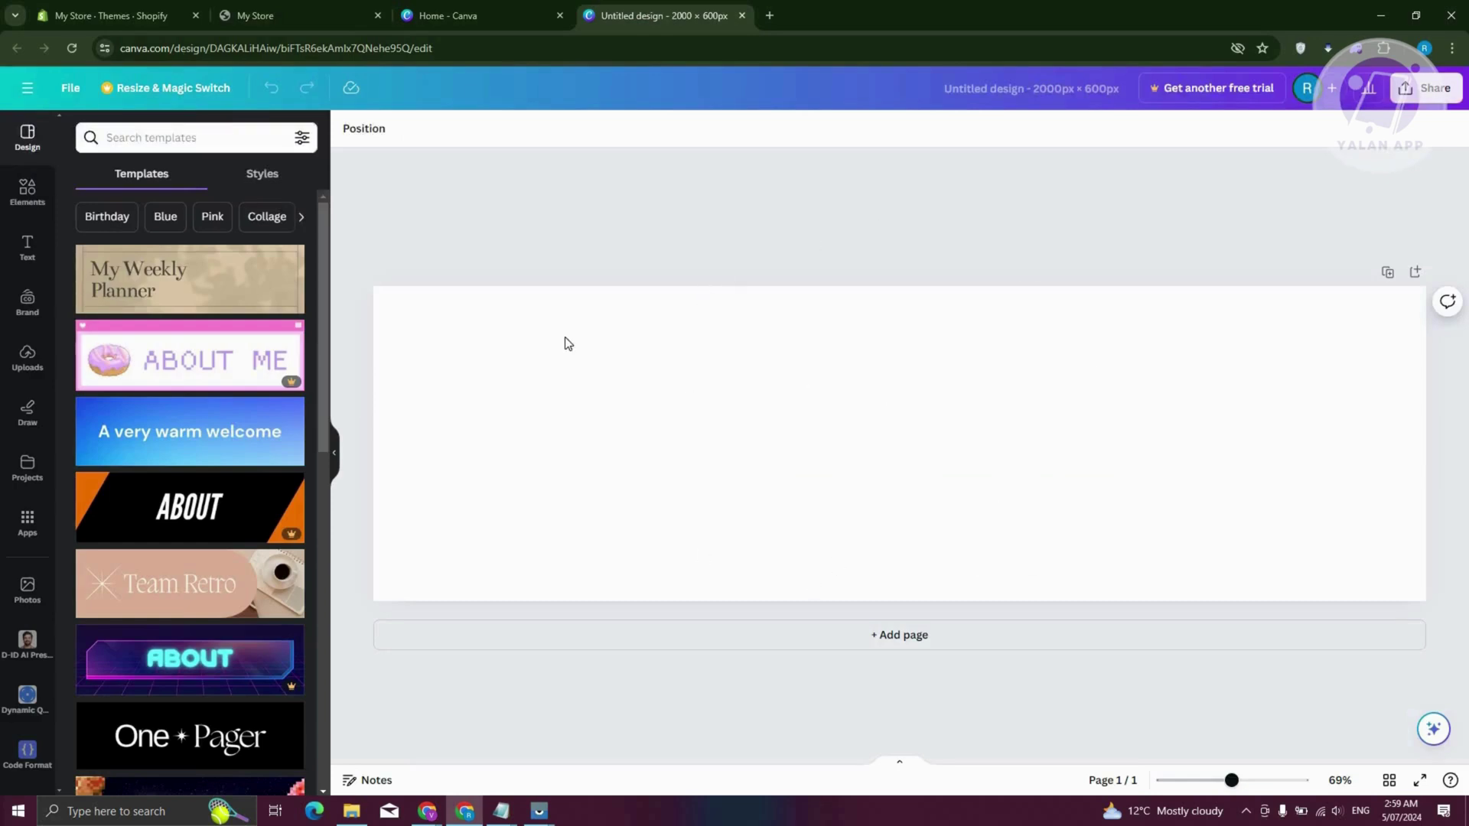
{"action": "key", "text": "ctrl+2"}
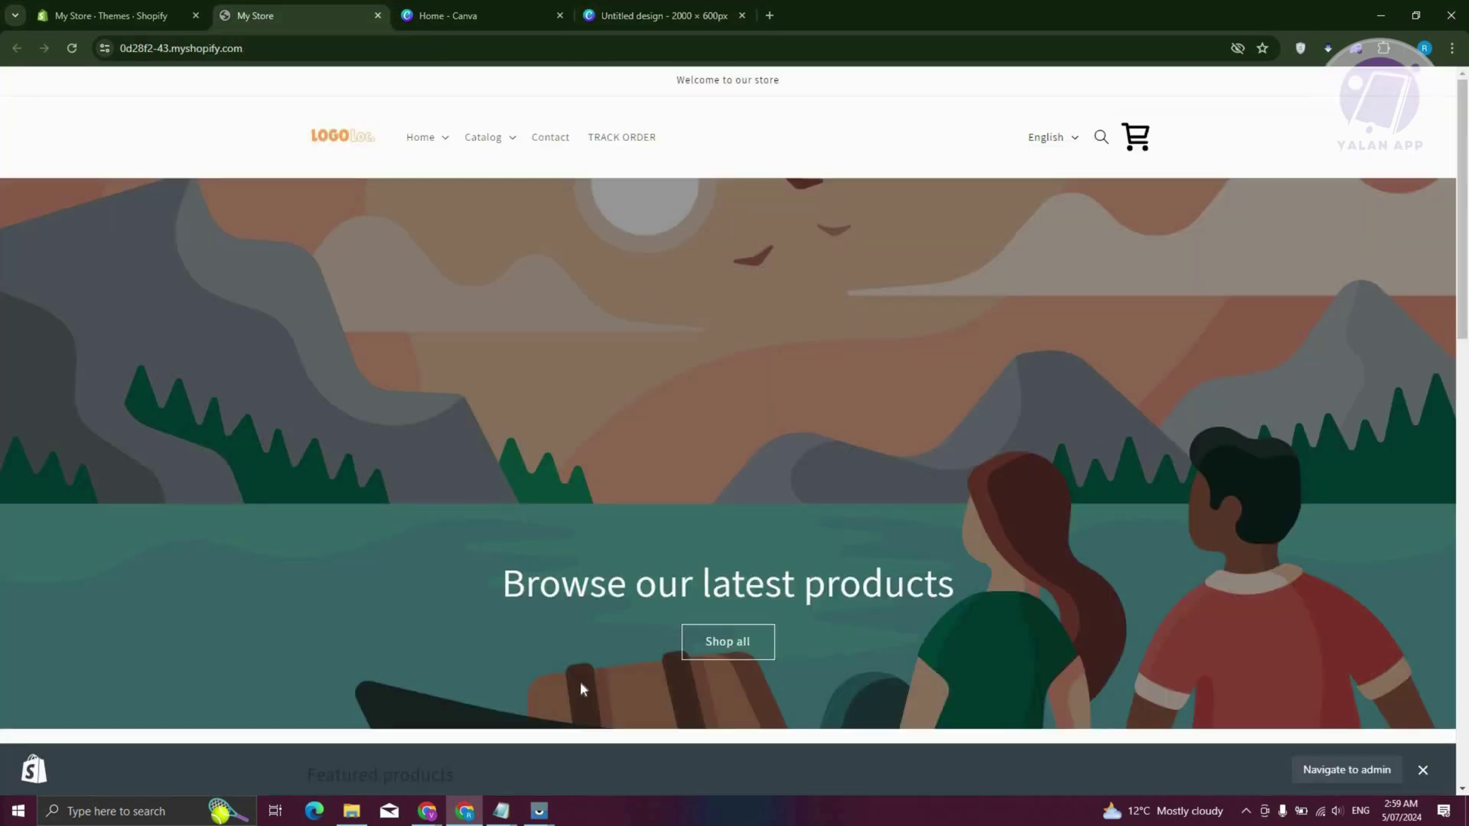
{"action": "key", "text": "ctrl+4"}
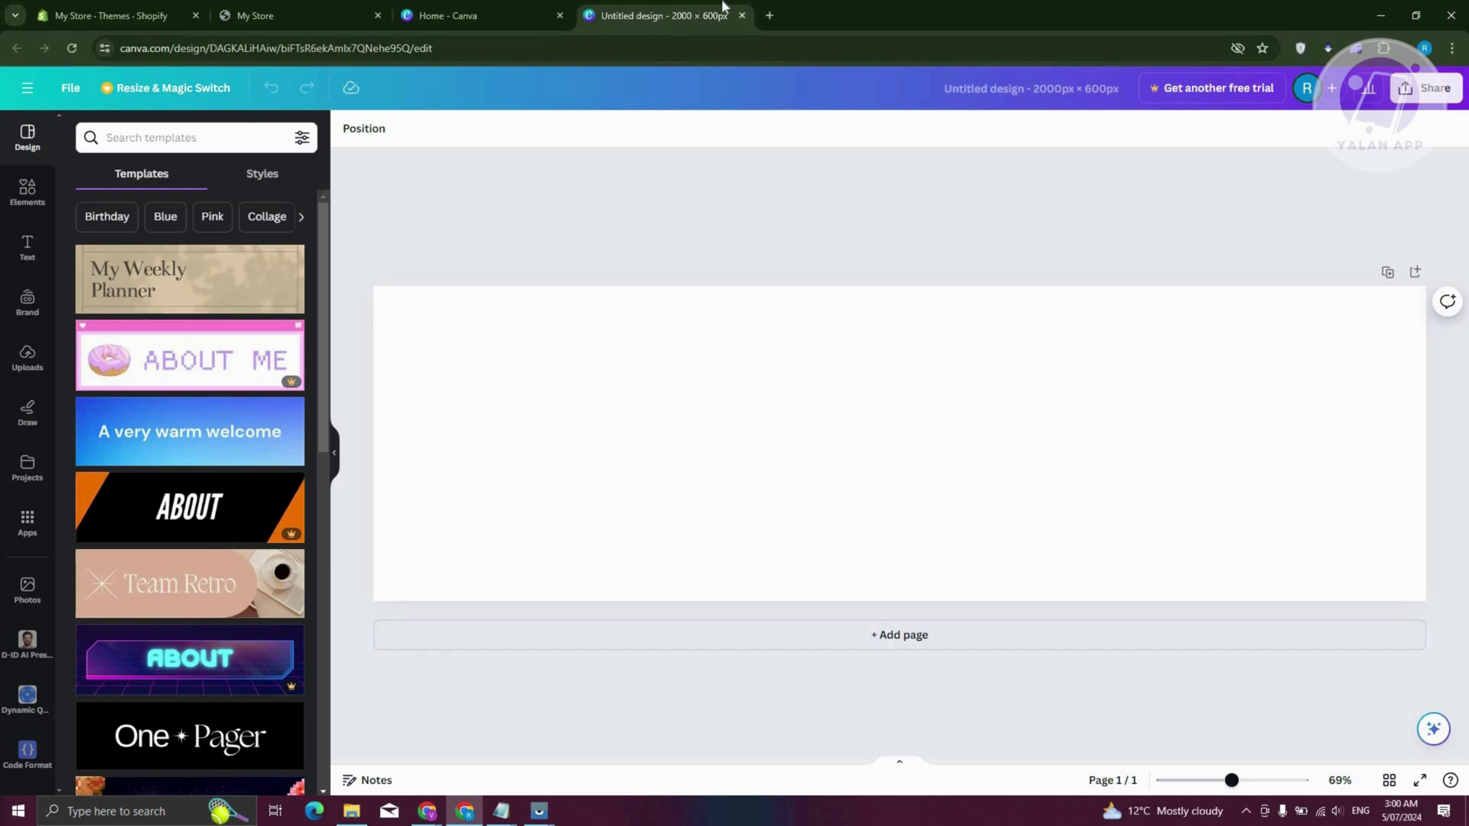
{"action": "left_click", "coordinate": [325, 12]}
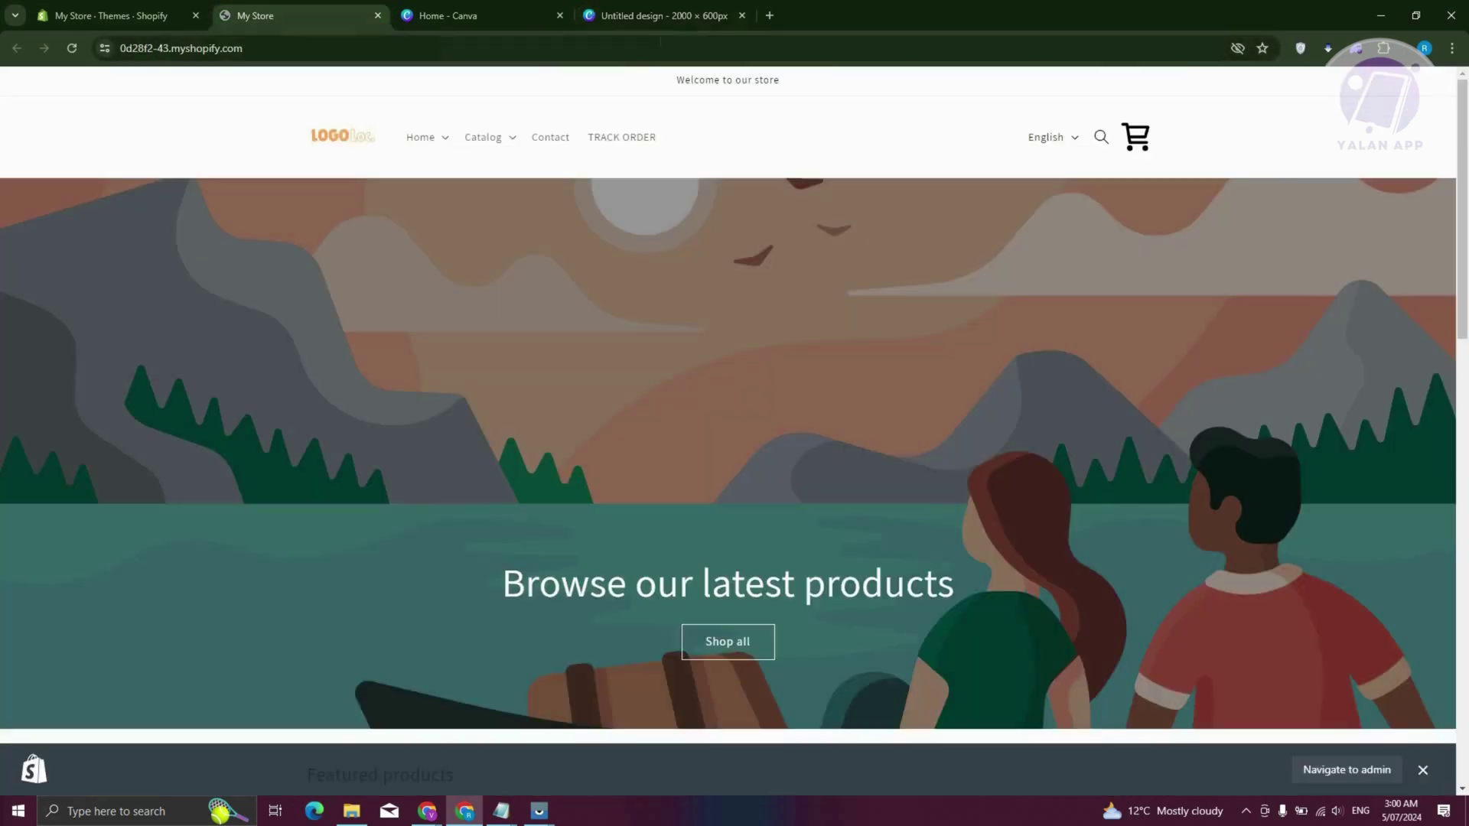
{"action": "left_click", "coordinate": [650, 15]}
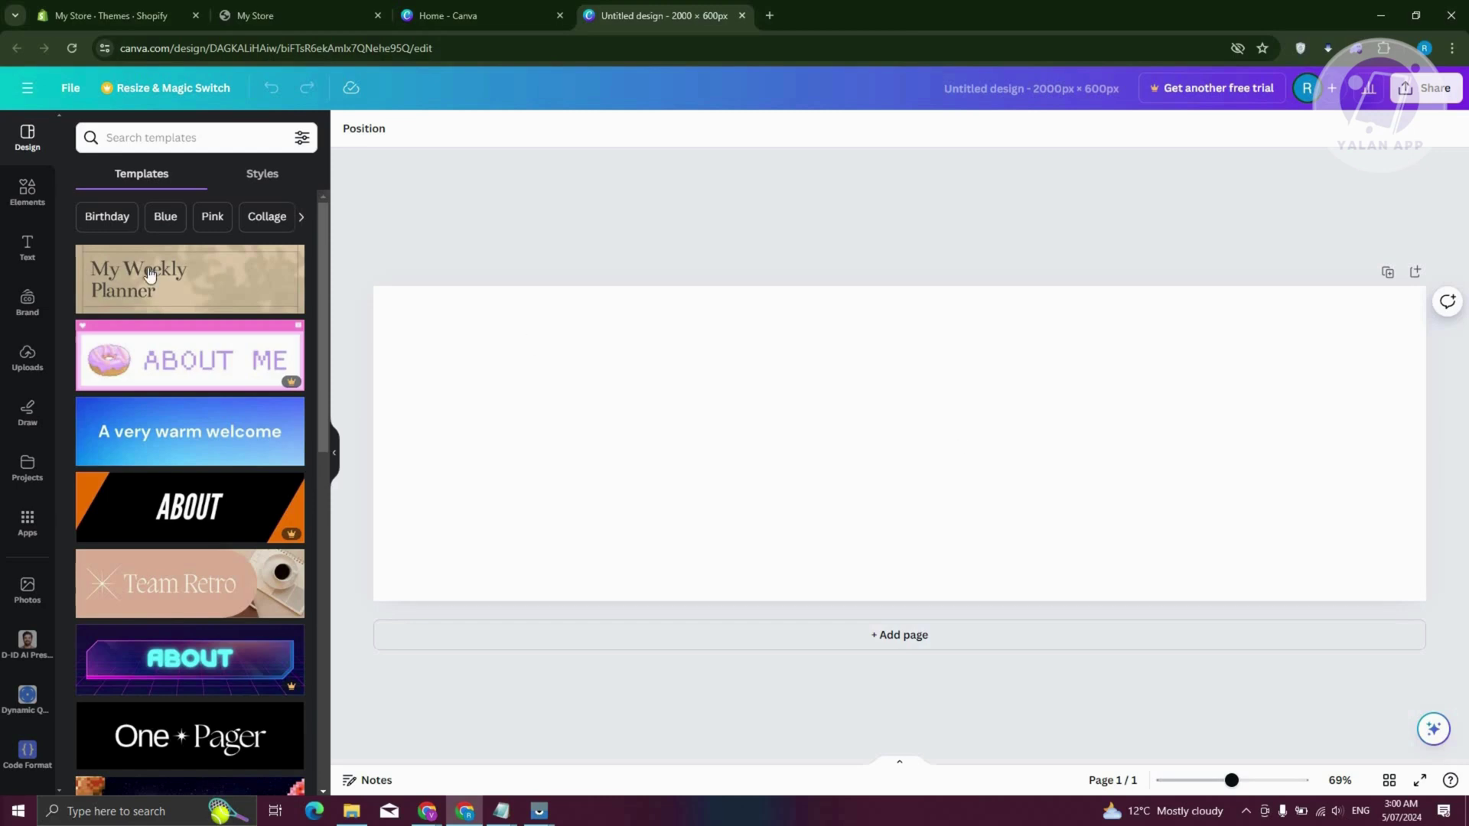
Open the Elements panel and go to the full Graphics library through See all.
{"action": "left_click", "coordinate": [28, 247]}
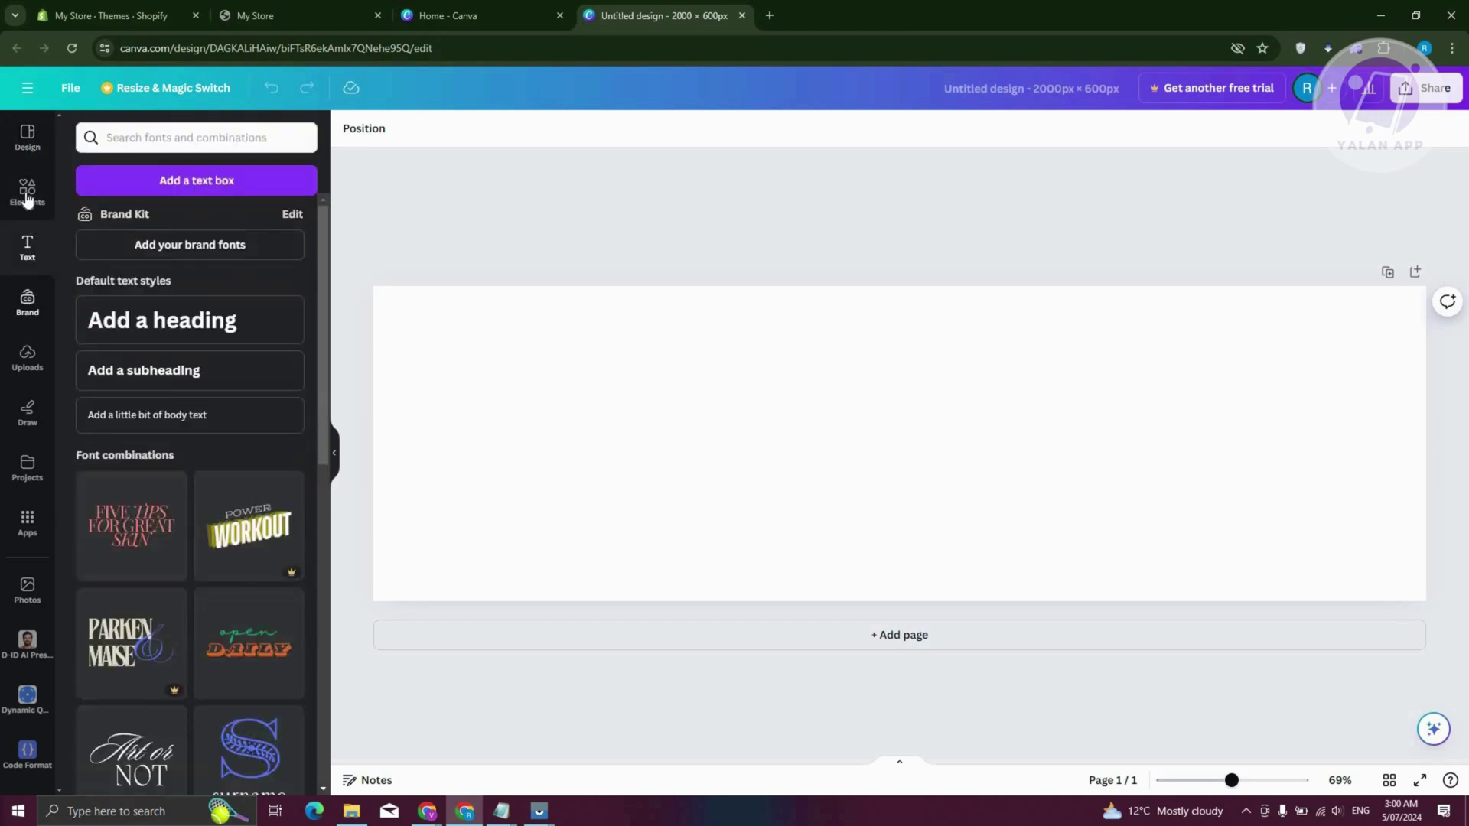
{"action": "left_click", "coordinate": [27, 196]}
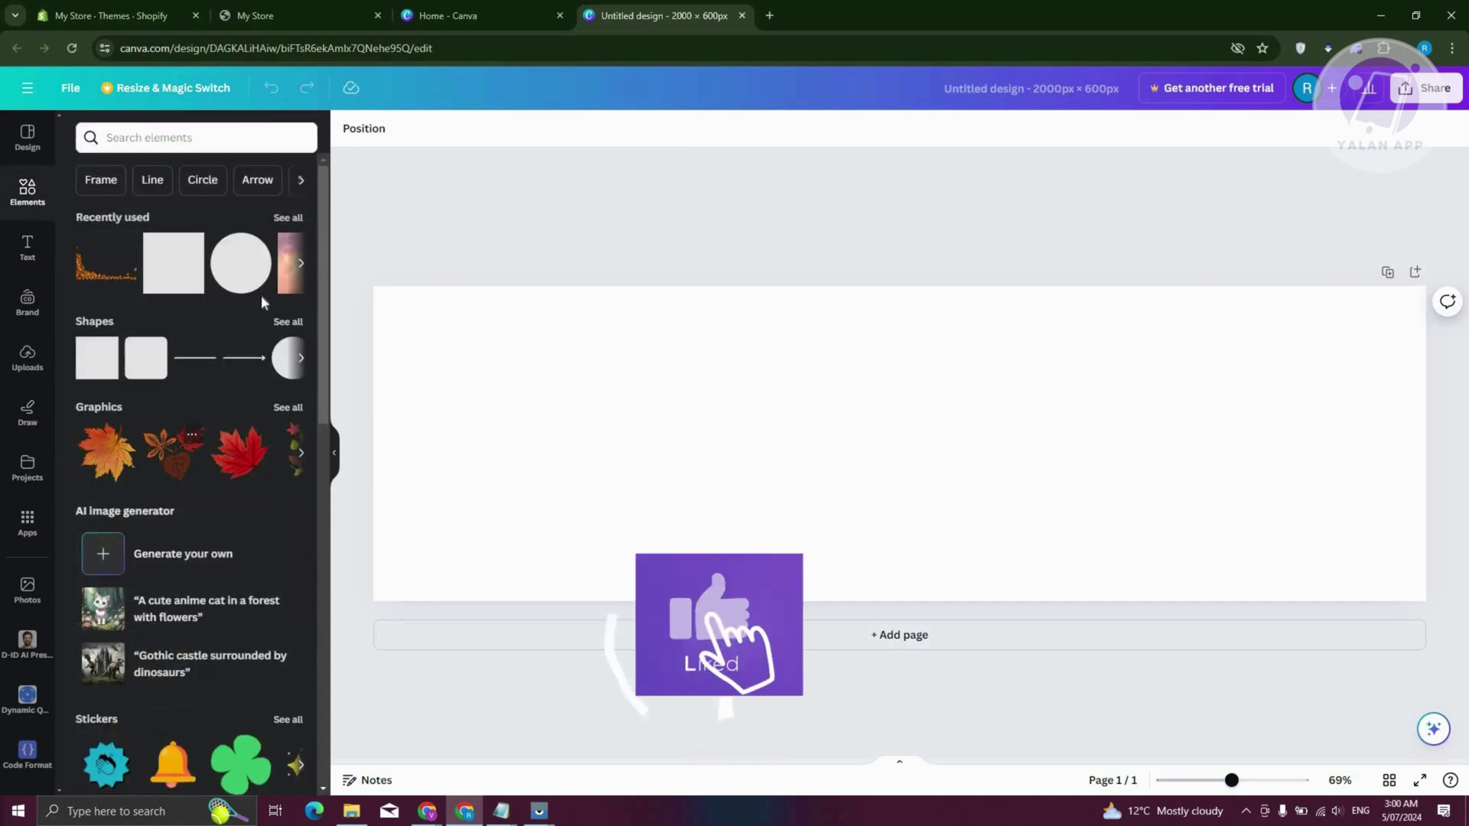
{"action": "left_click", "coordinate": [301, 263]}
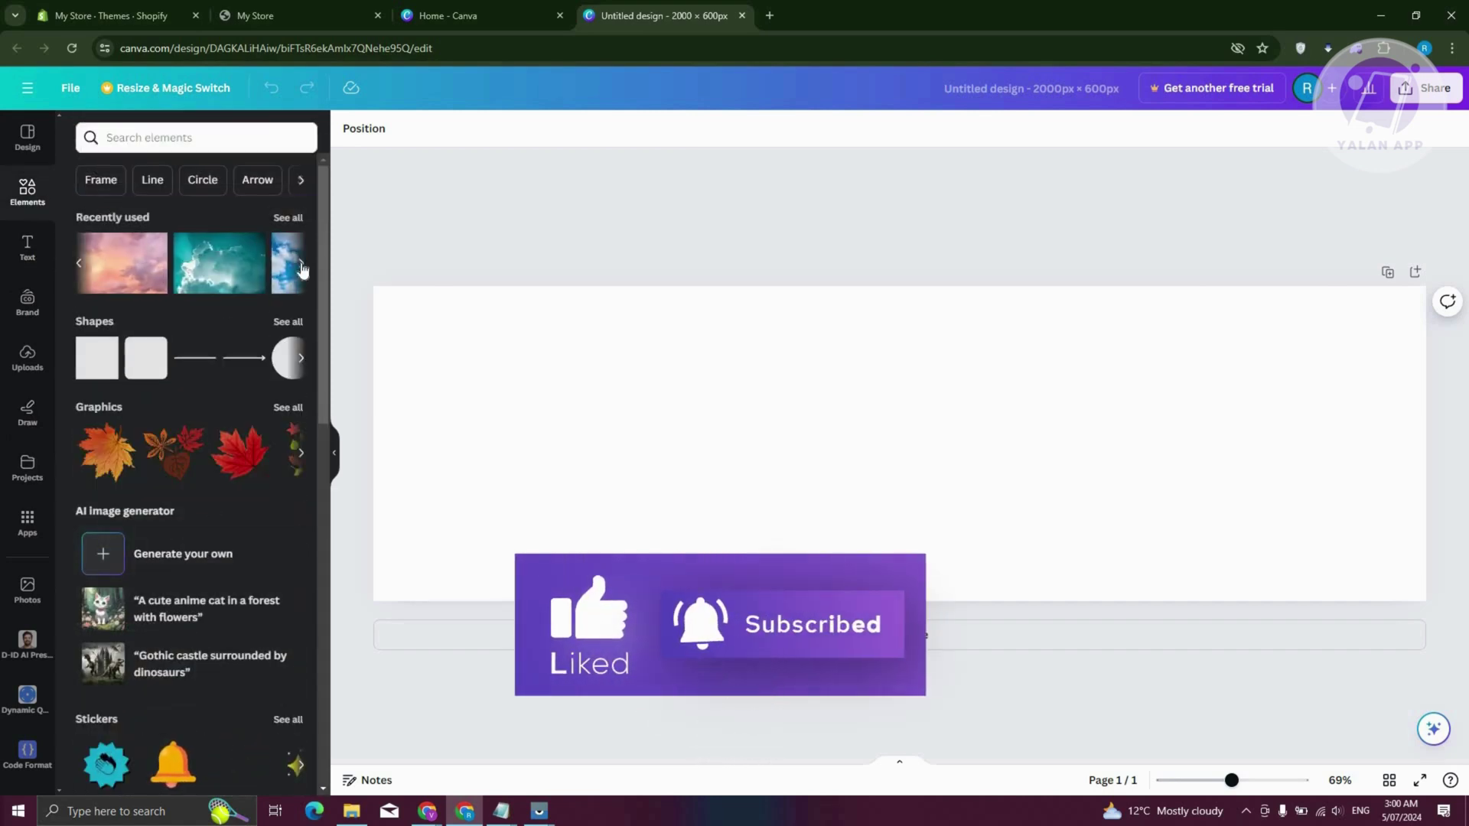
{"action": "left_click", "coordinate": [301, 264]}
{"action": "left_click", "coordinate": [300, 264]}
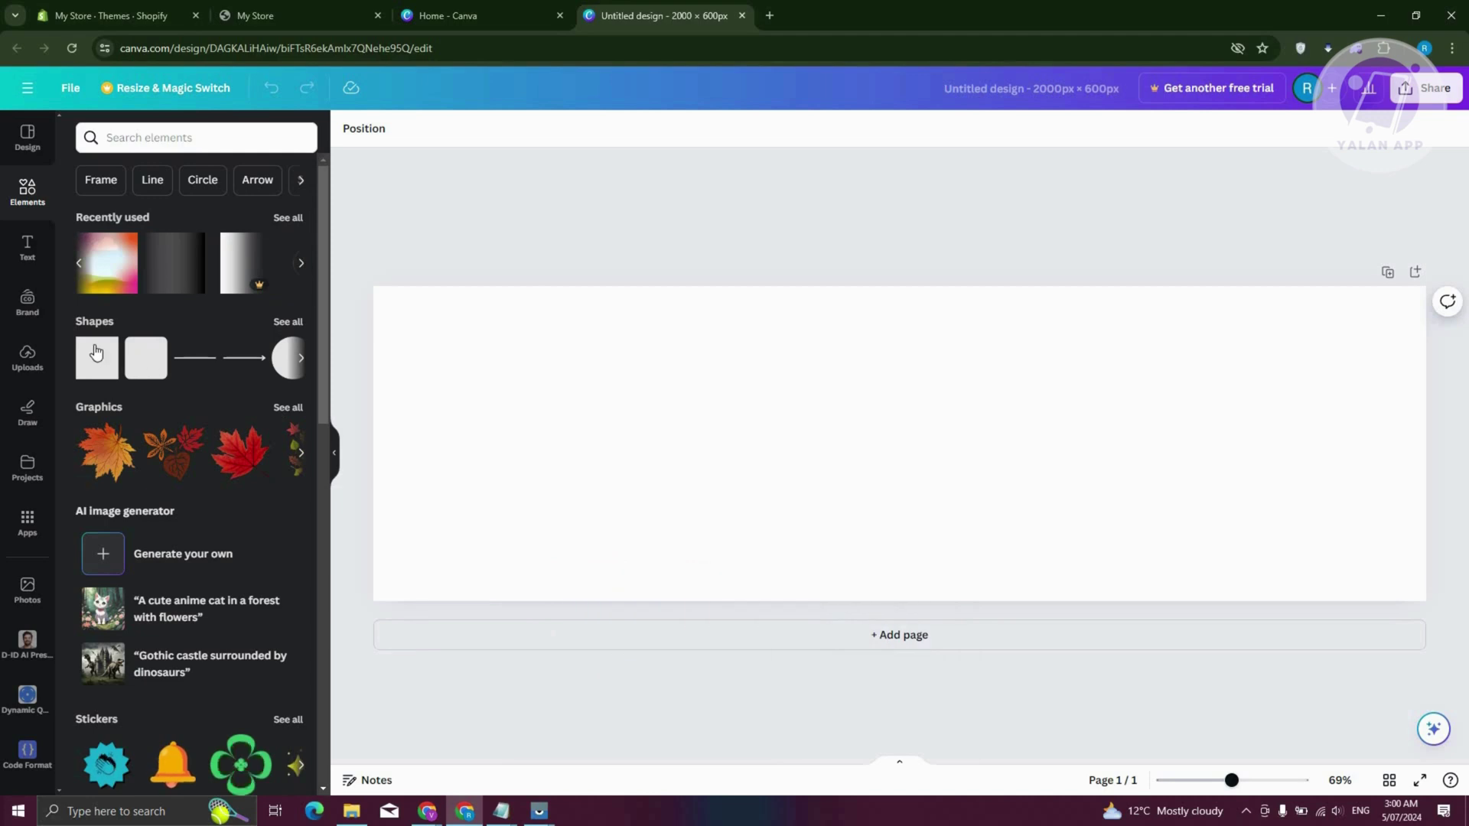
{"action": "left_click", "coordinate": [124, 406]}
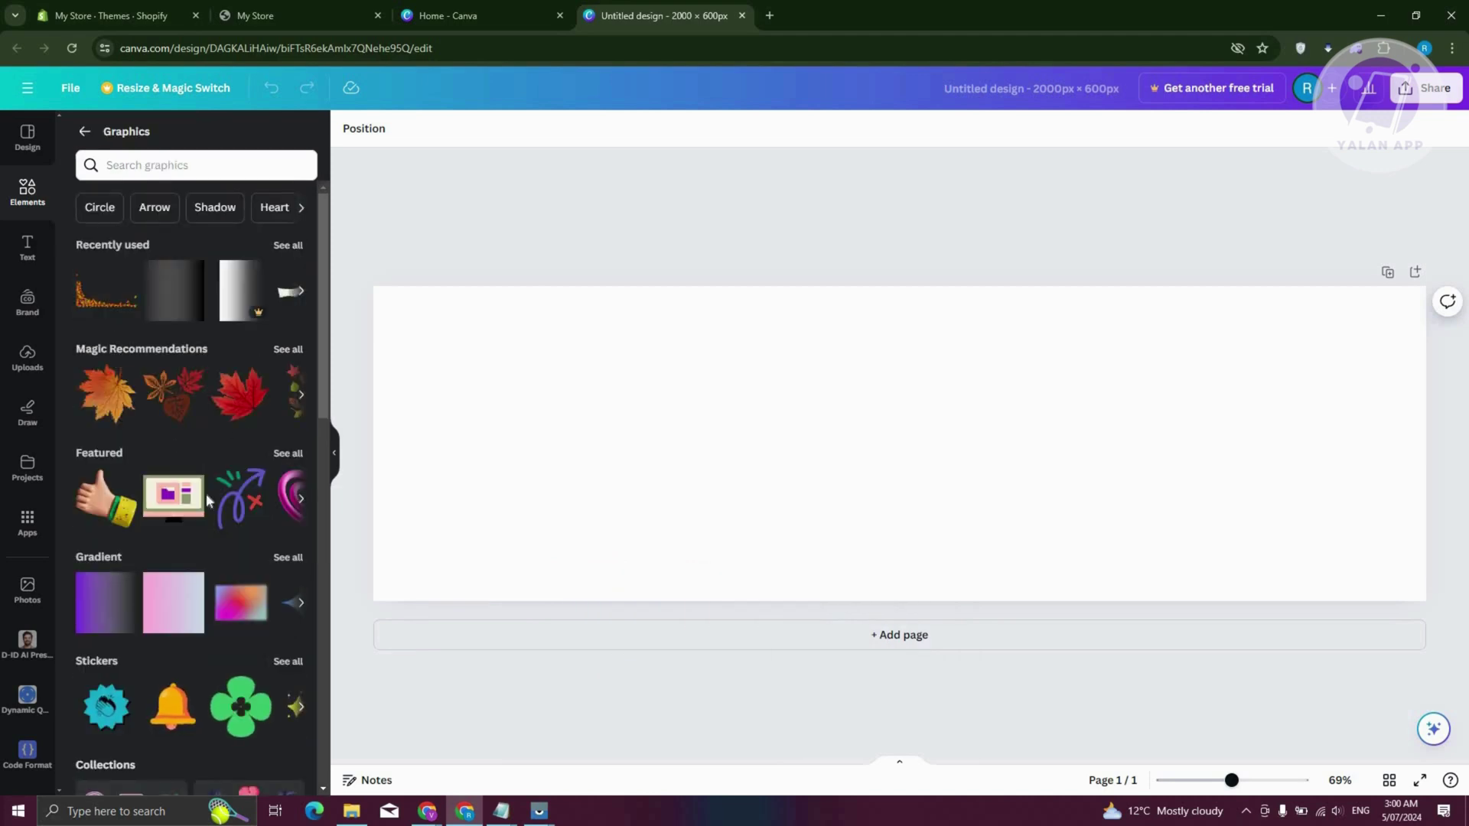
{"action": "scroll", "coordinate": [157, 405], "scroll_direction": "down", "scroll_amount": 2}
{"action": "scroll", "coordinate": [172, 402], "scroll_direction": "up", "scroll_amount": 2}
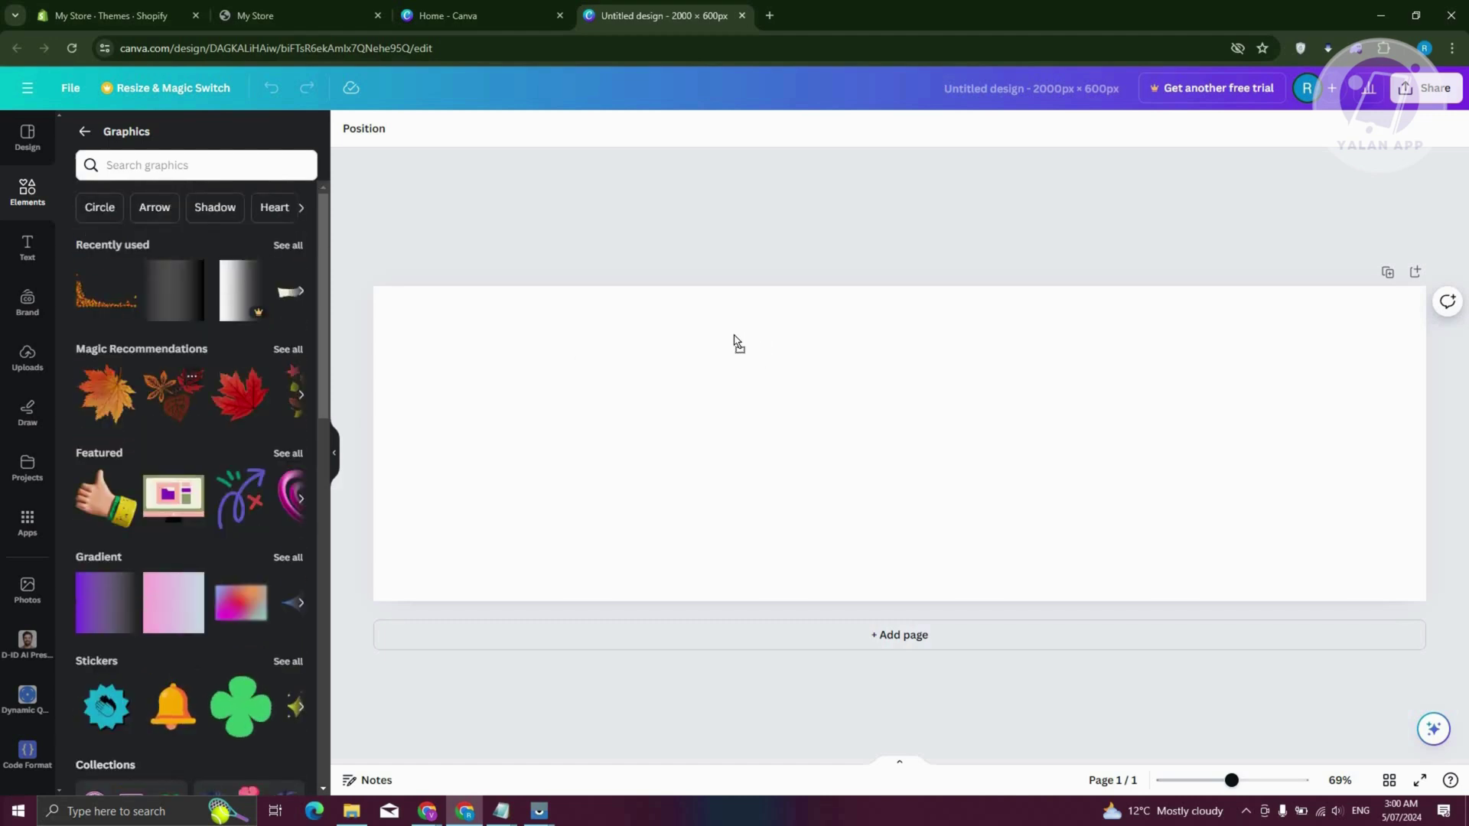
Add a leaf cluster, orange and red maple leaves, and a two-leaf graphic, undoing the background leaf.
{"action": "left_click_drag", "start_coordinate": [735, 341], "coordinate": [712, 297]}
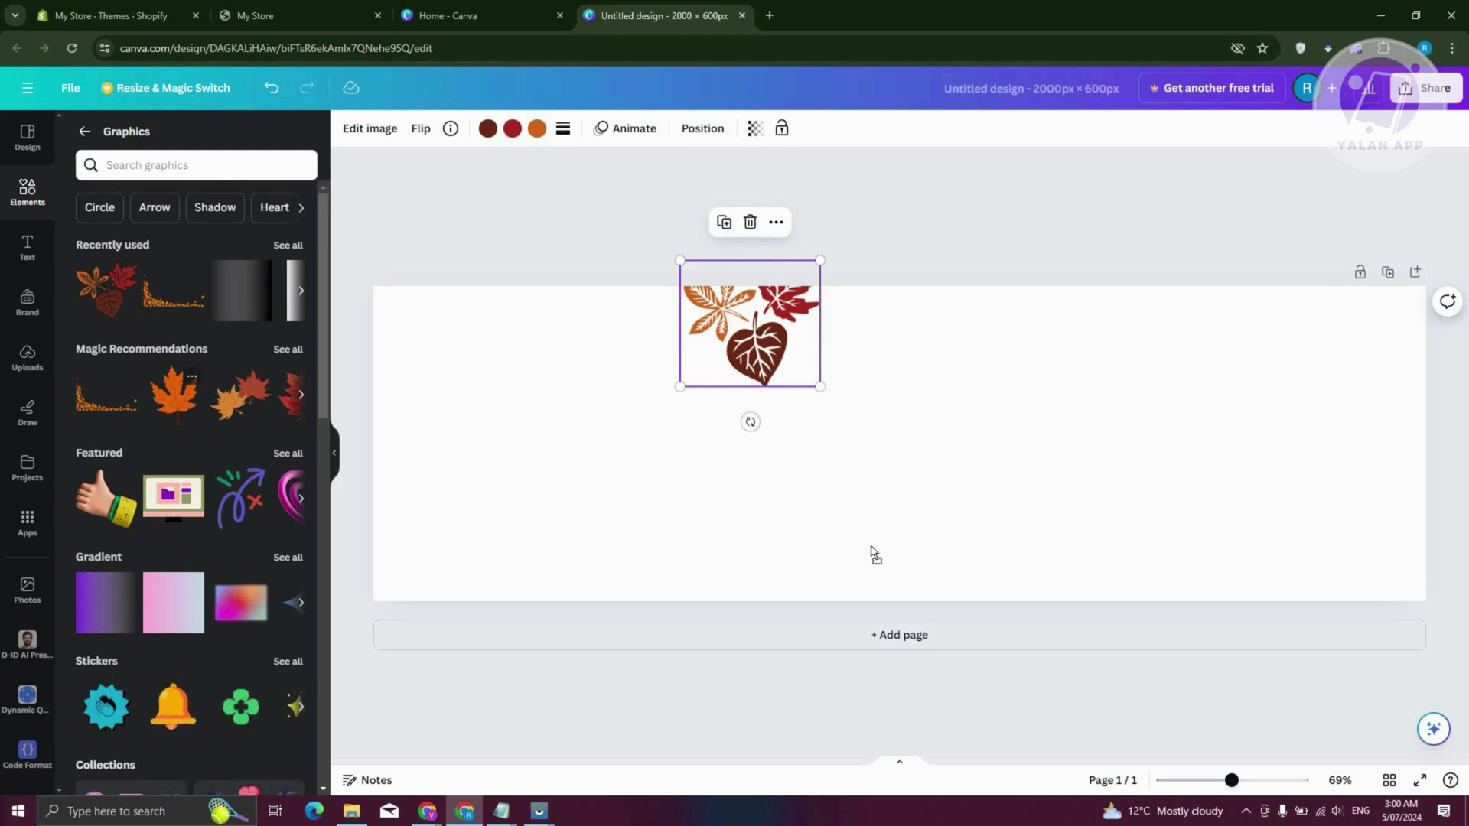
{"action": "left_click", "coordinate": [173, 394]}
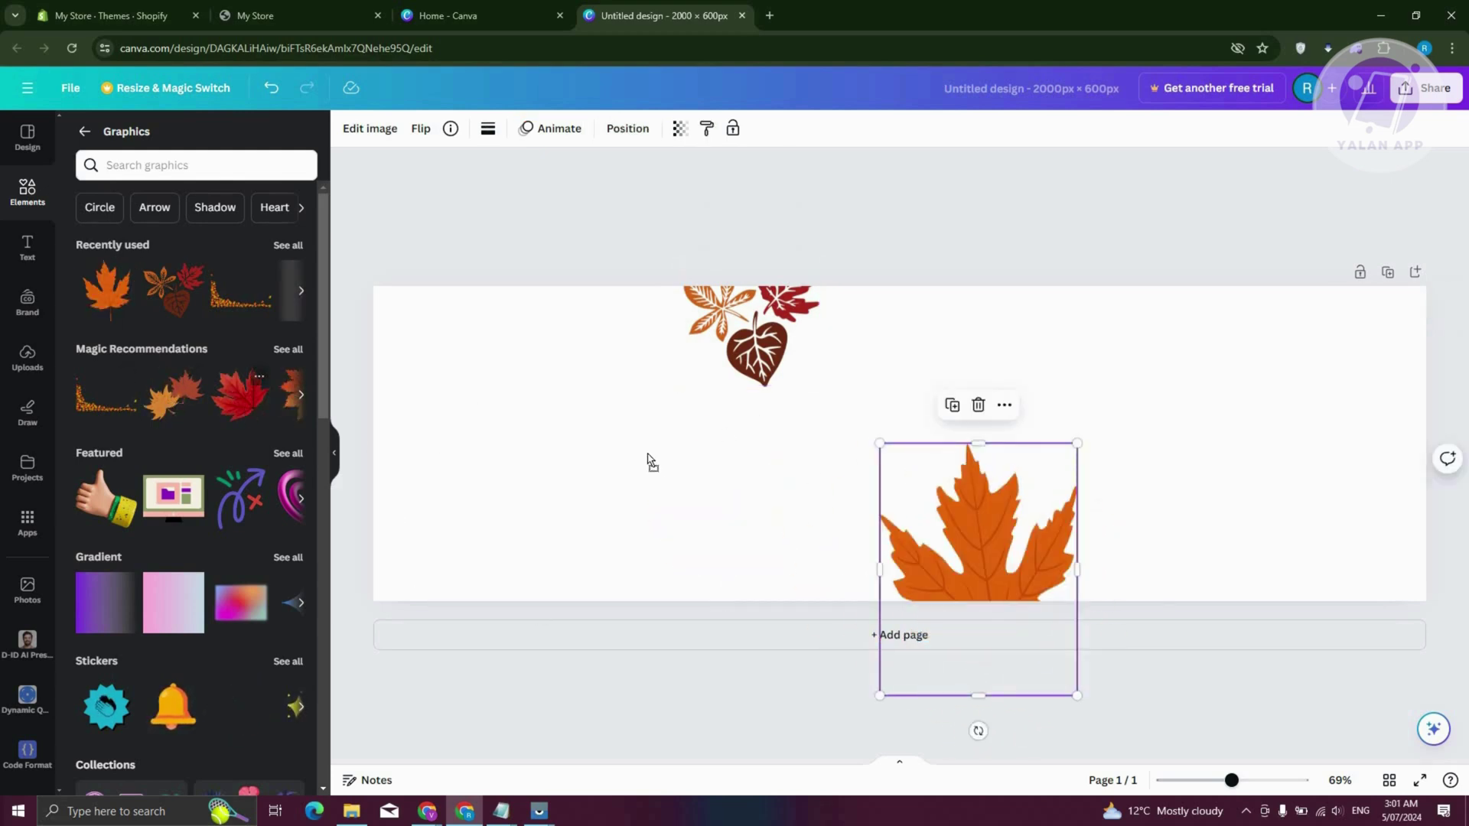
{"action": "left_click_drag", "start_coordinate": [239, 394], "coordinate": [796, 548]}
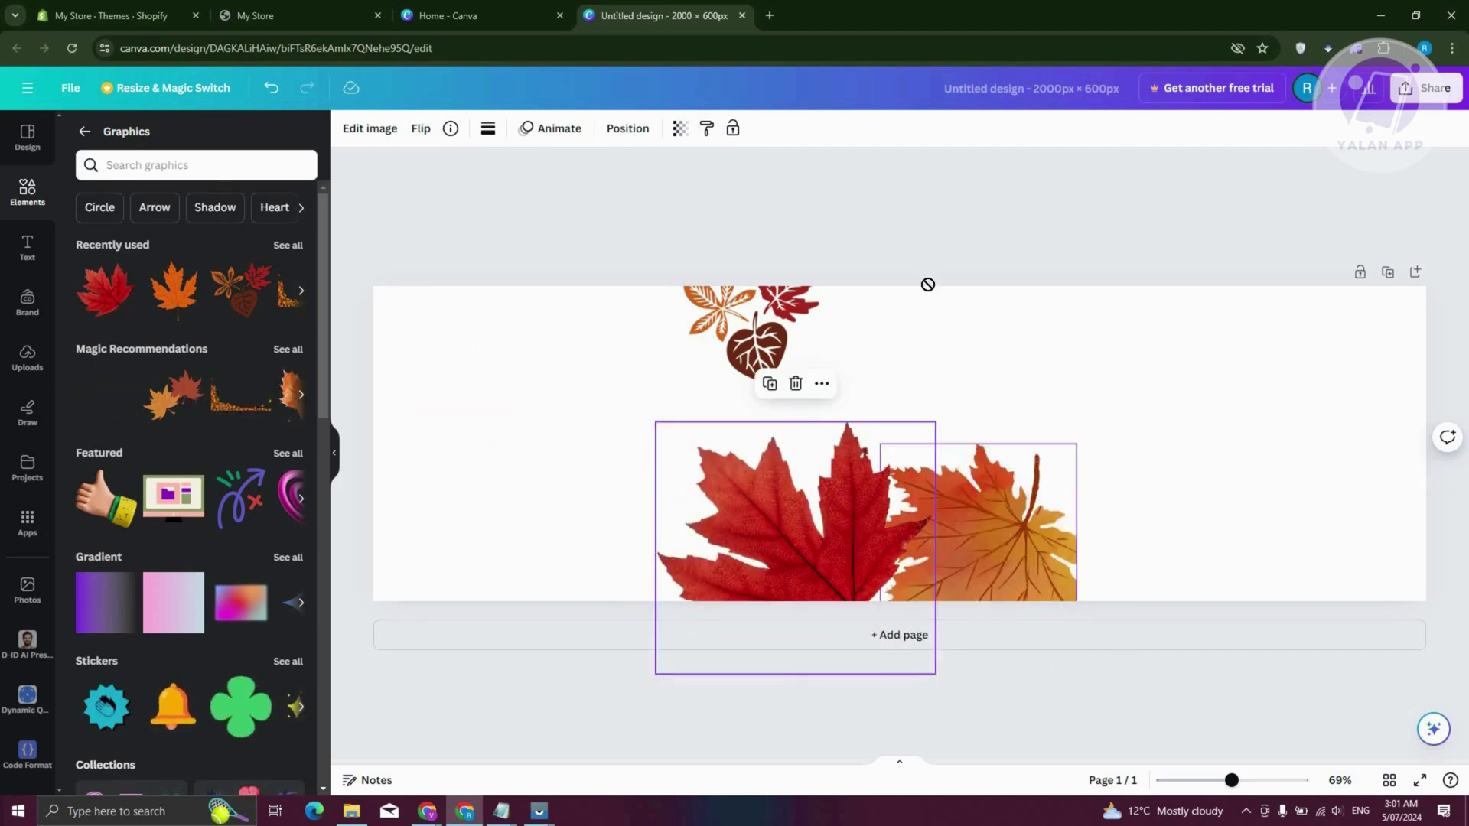
{"action": "left_click_drag", "start_coordinate": [927, 285], "coordinate": [1067, 529]}
{"action": "key", "text": "ctrl+z"}
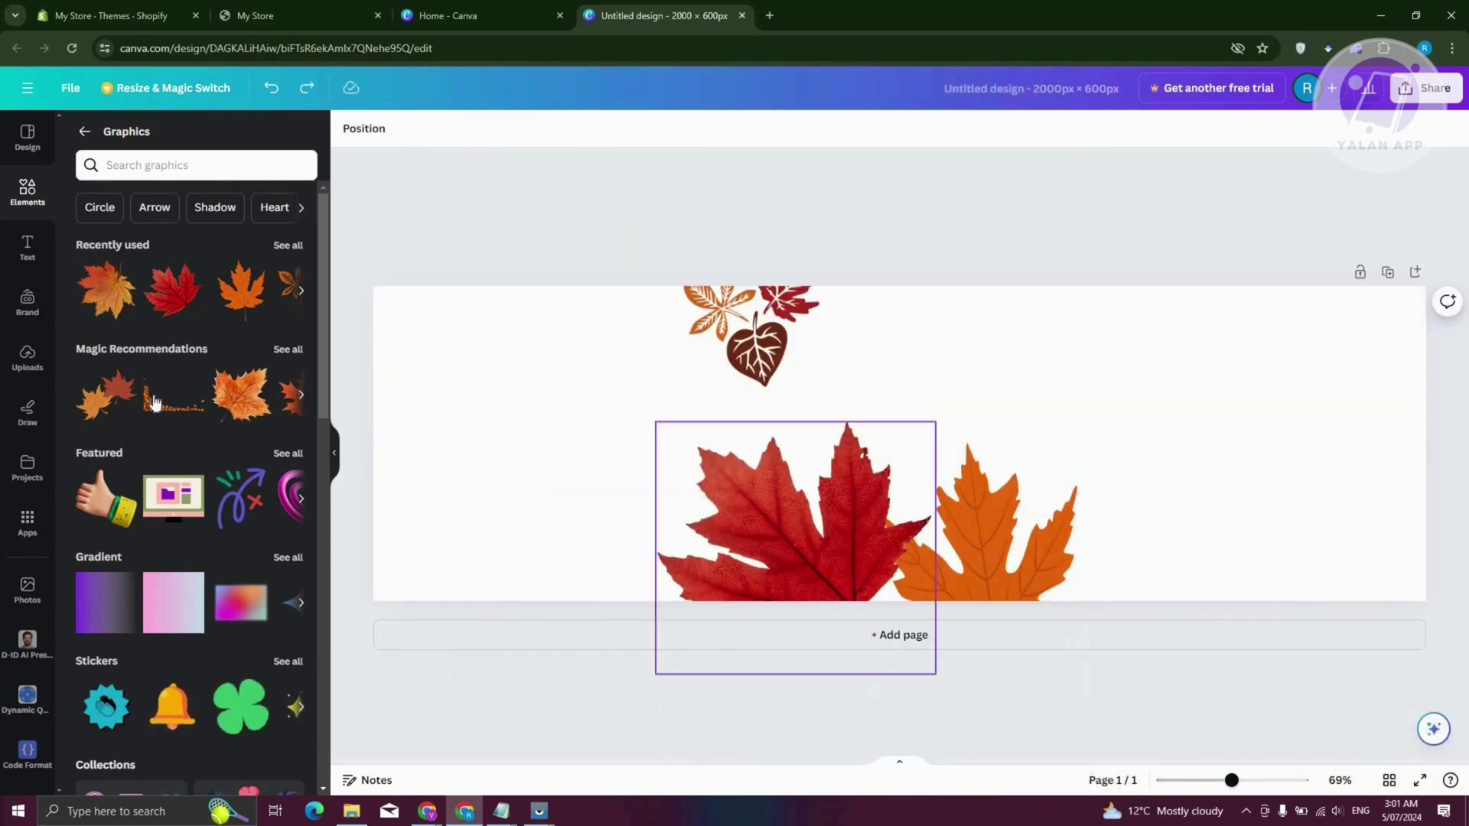
{"action": "left_click_drag", "start_coordinate": [1131, 322], "coordinate": [1259, 392]}
{"action": "left_click_drag", "start_coordinate": [898, 595], "coordinate": [780, 613]}
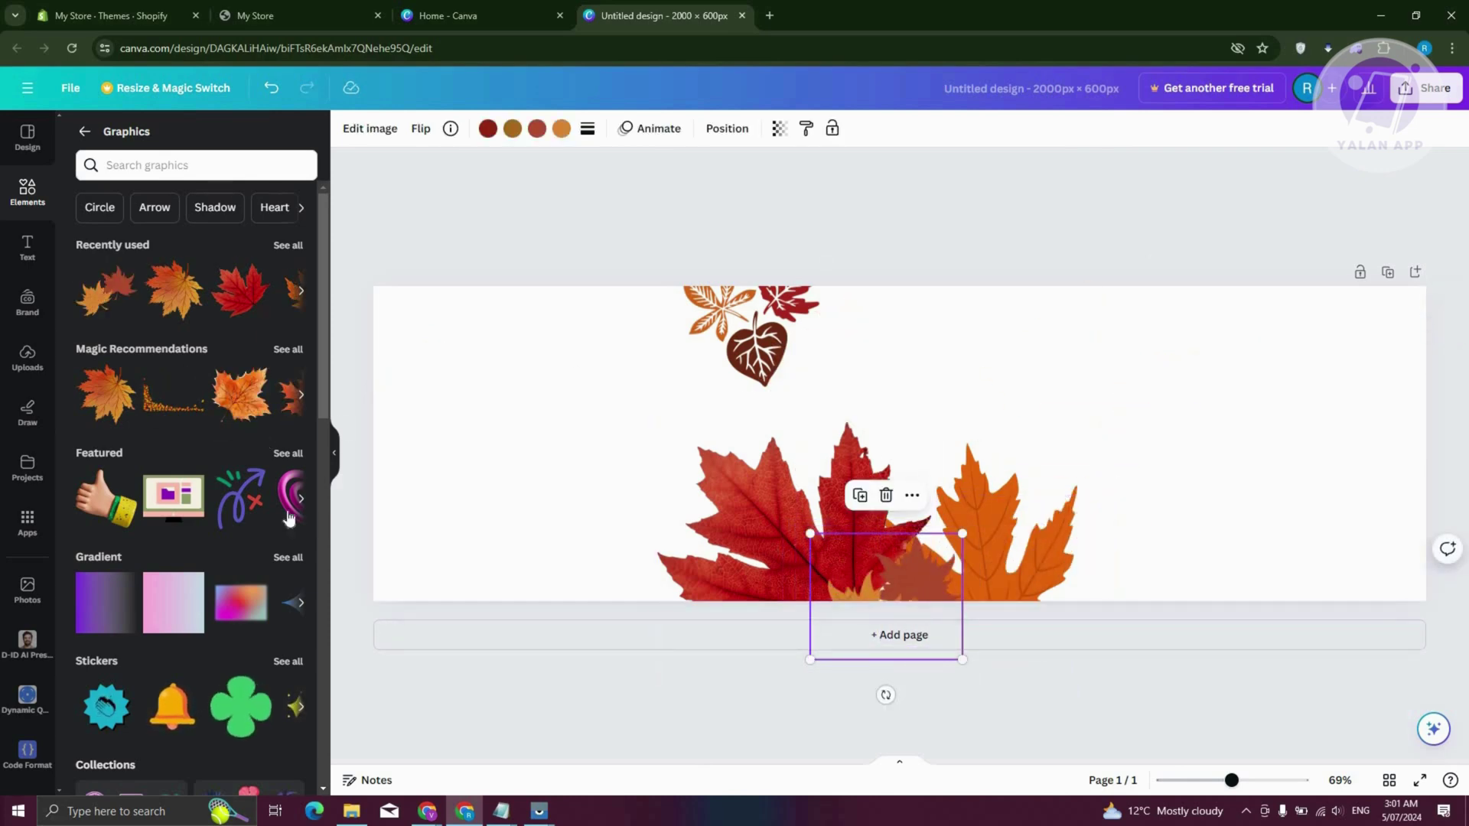
Add and tilt a leaf cluster at the banner top, undoing a leaf that filled the page.
{"action": "left_click", "coordinate": [303, 398]}
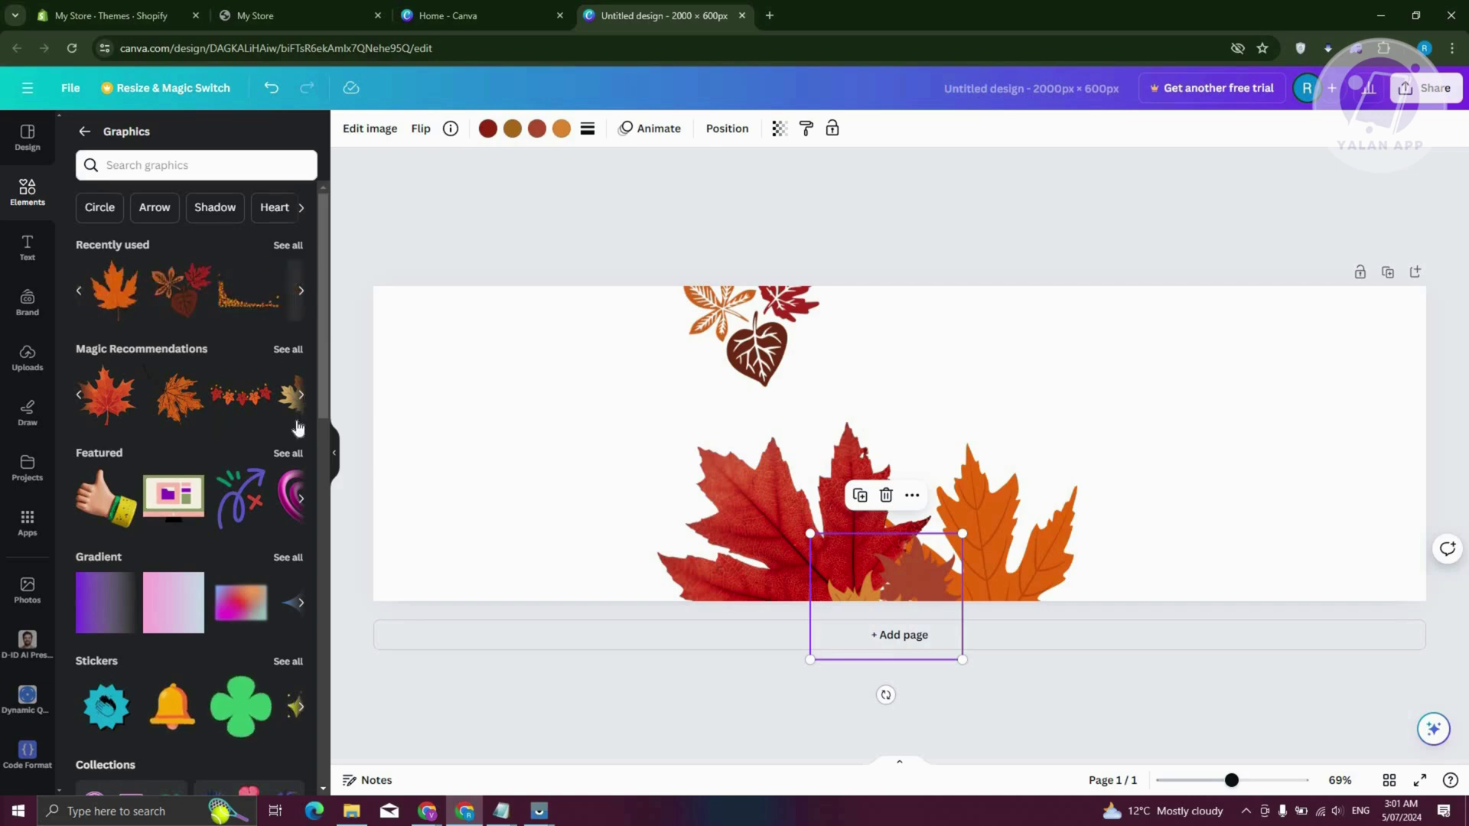
{"action": "mouse_move", "coordinate": [924, 354]}
{"action": "left_mouse_down"}
{"action": "mouse_move", "coordinate": [937, 368]}
{"action": "mouse_move", "coordinate": [930, 352]}
{"action": "left_mouse_up"}
{"action": "left_click_drag", "start_coordinate": [961, 452], "coordinate": [994, 446]}
{"action": "left_click_drag", "start_coordinate": [960, 354], "coordinate": [878, 318]}
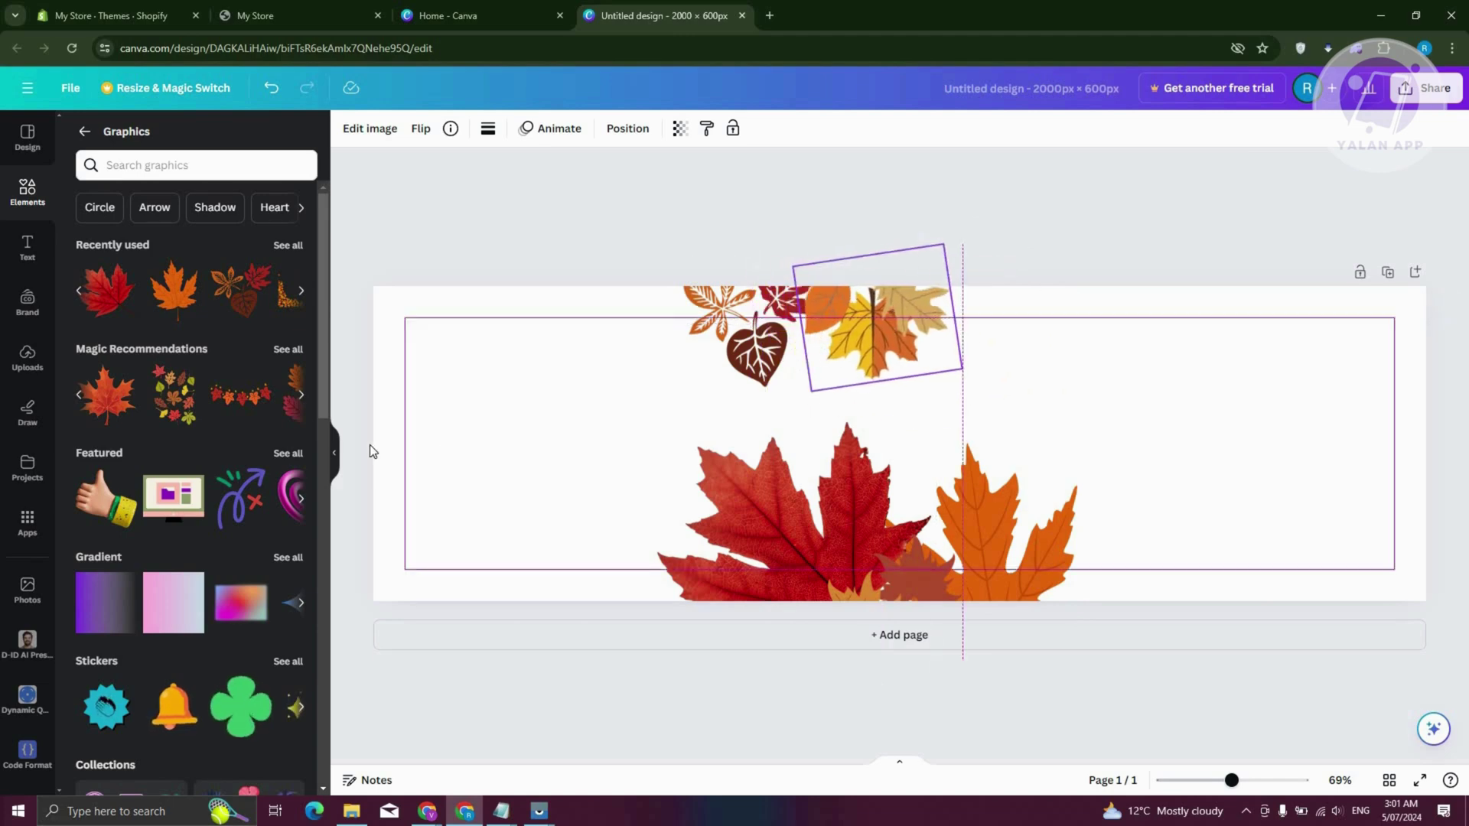
{"action": "left_click", "coordinate": [301, 396]}
{"action": "left_click", "coordinate": [302, 396]}
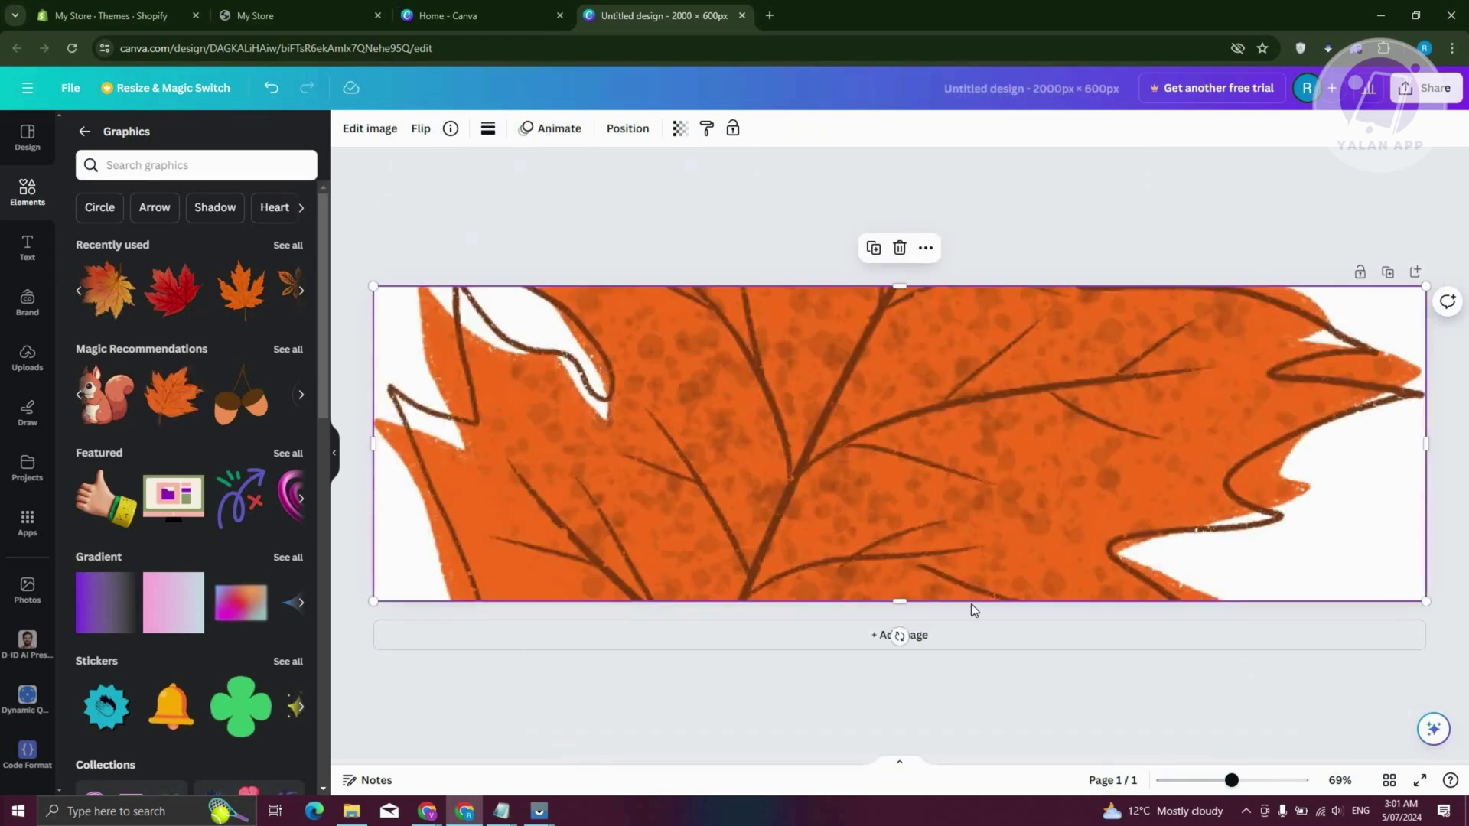
{"action": "key", "text": "ctrl+z"}
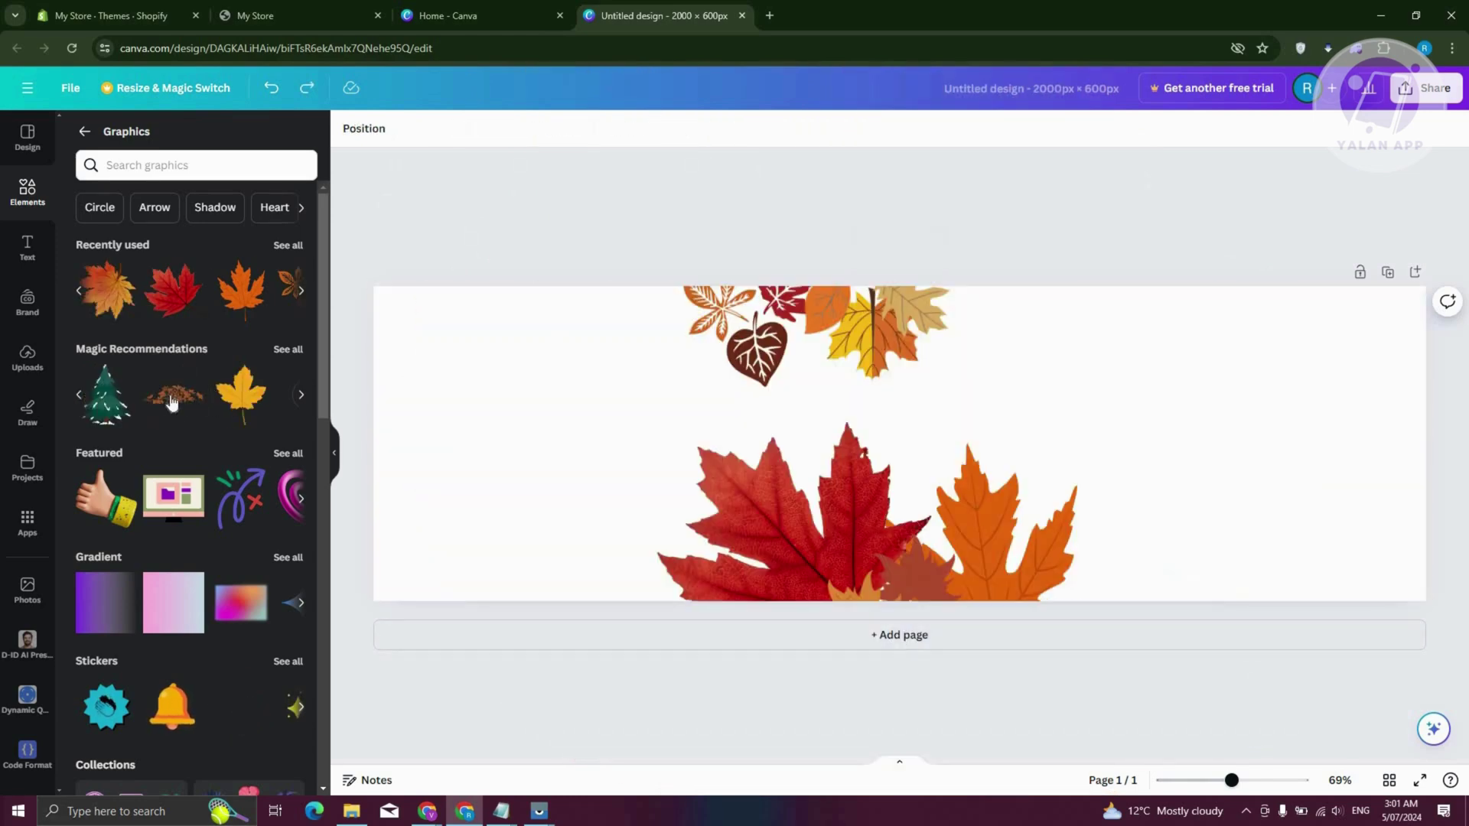
Place an upside-down orange leaf near the top right and nudge the lower leaves rightward.
{"action": "left_click_drag", "start_coordinate": [970, 371], "coordinate": [1293, 302]}
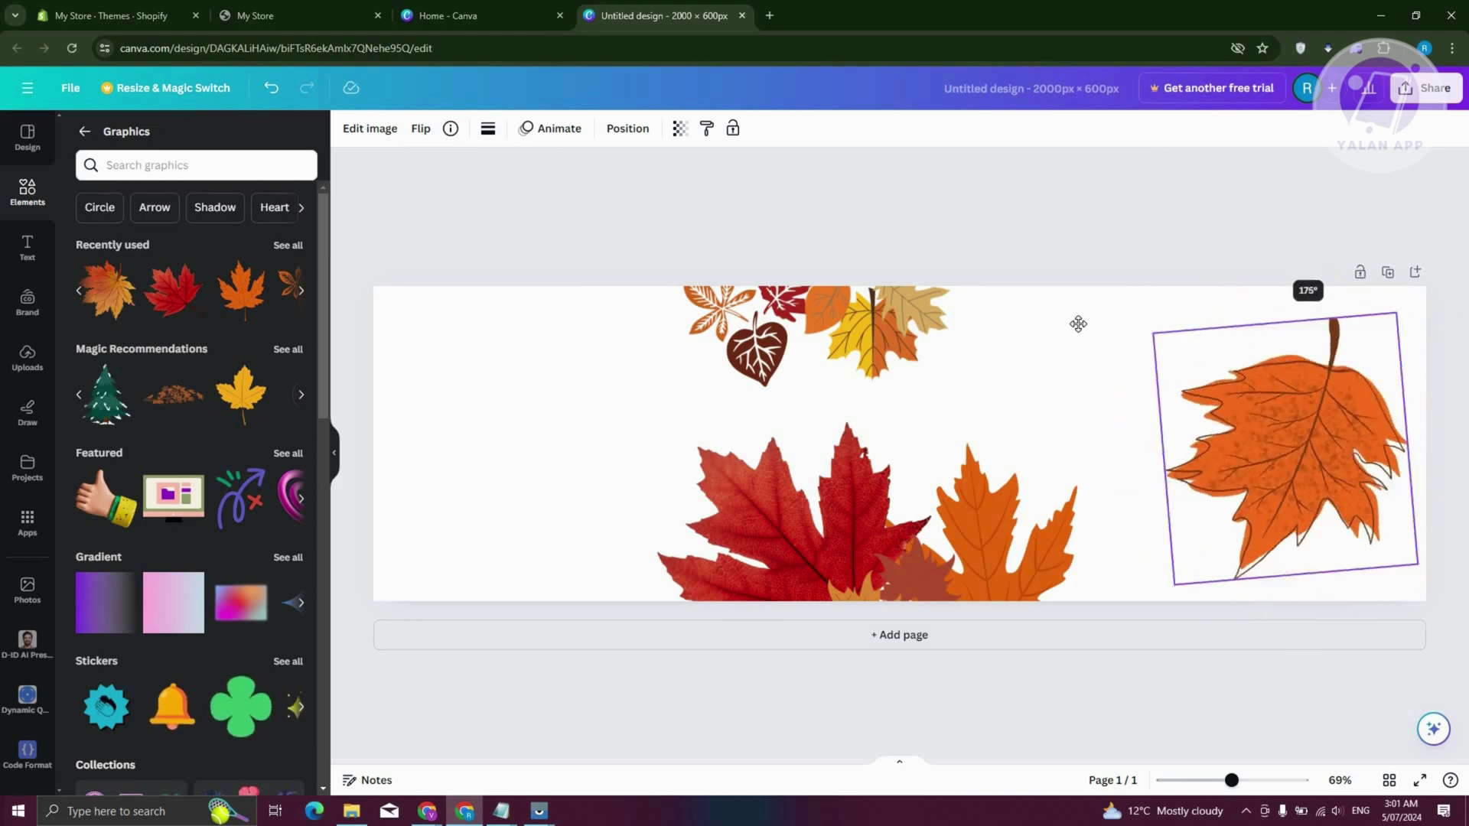
{"action": "left_click_drag", "start_coordinate": [1166, 313], "coordinate": [939, 157]}
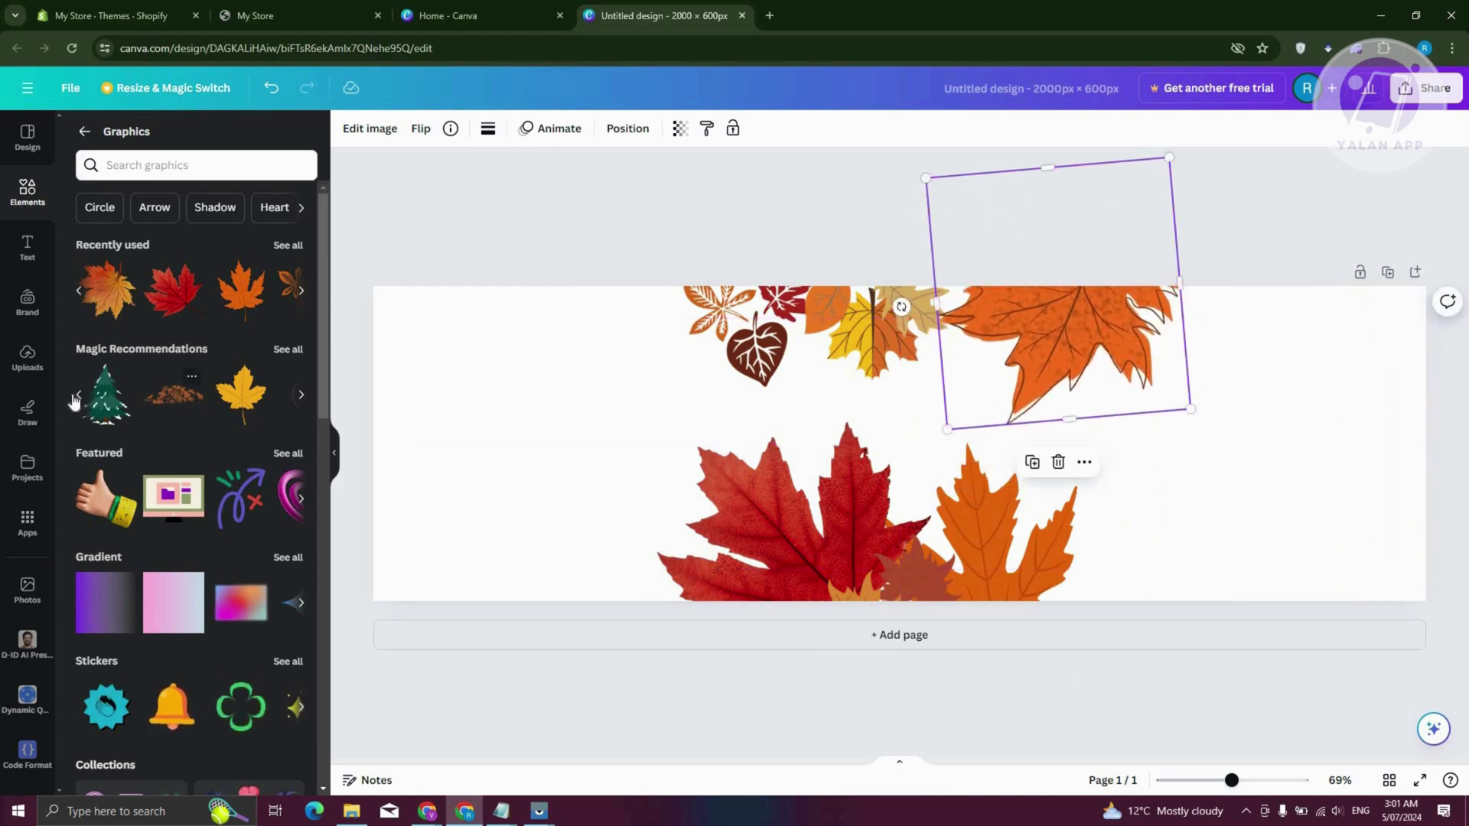
{"action": "left_click_drag", "start_coordinate": [1041, 583], "coordinate": [1147, 559]}
{"action": "left_click", "coordinate": [941, 592]}
{"action": "key", "text": "shift+Right"}
{"action": "key", "text": "shift+Right"}
{"action": "key", "text": "shift+Right"}
{"action": "key", "text": "shift+Right"}
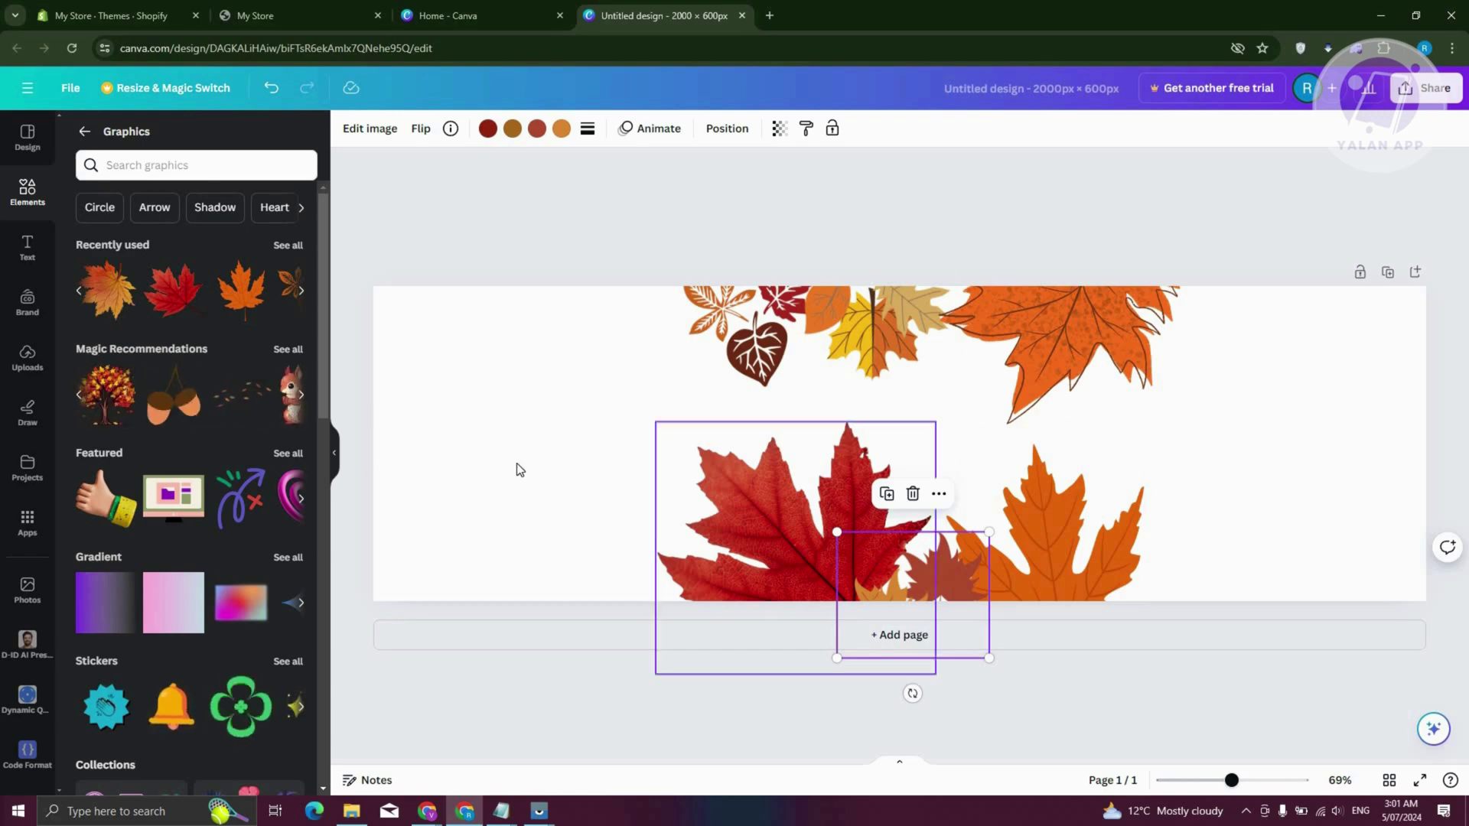
{"action": "left_click", "coordinate": [341, 577]}
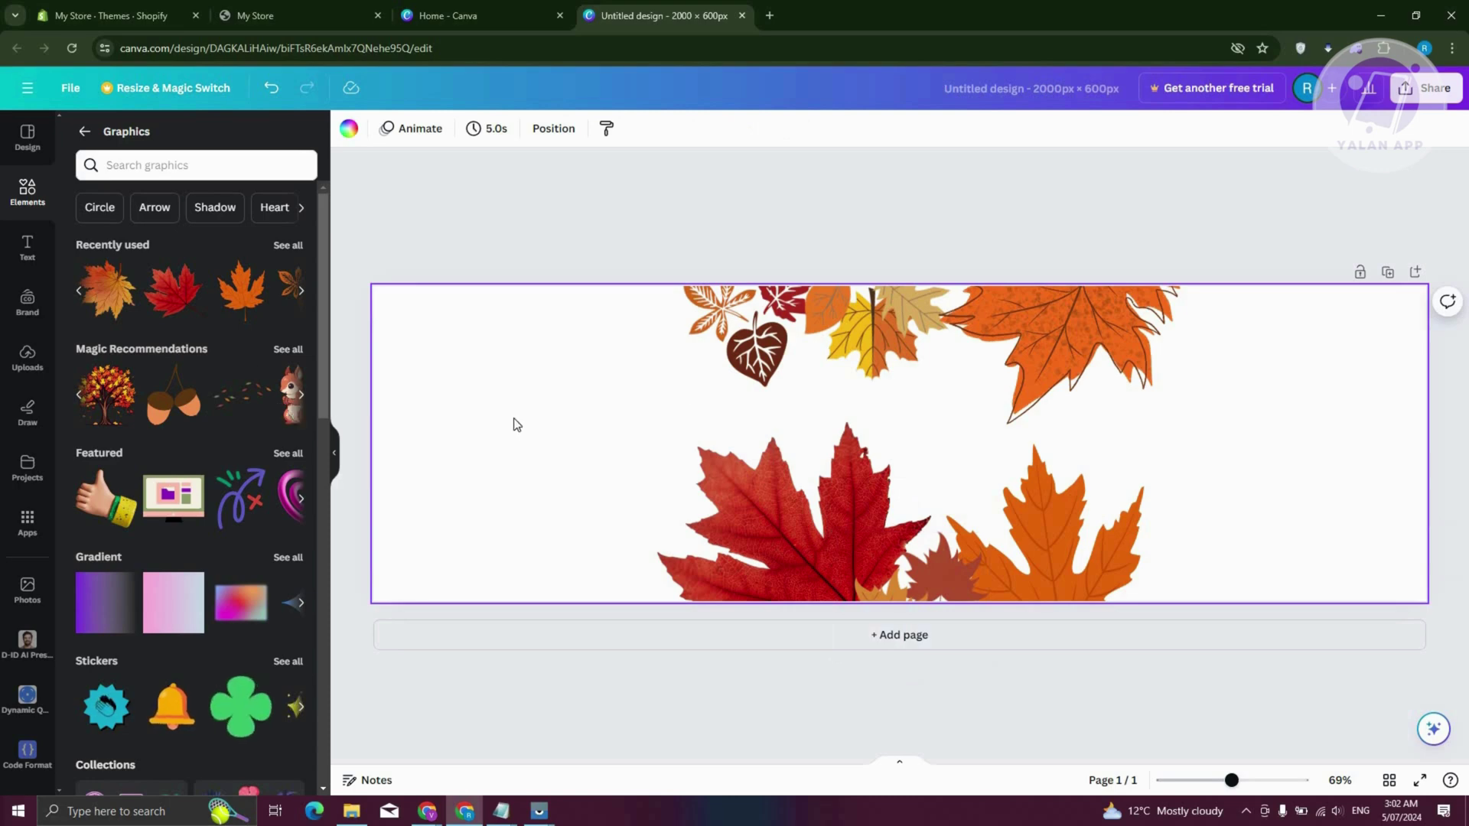
Add a squirrel among the leaves and a shrunken pumpkin row along the bottom left.
{"action": "left_click", "coordinate": [292, 394]}
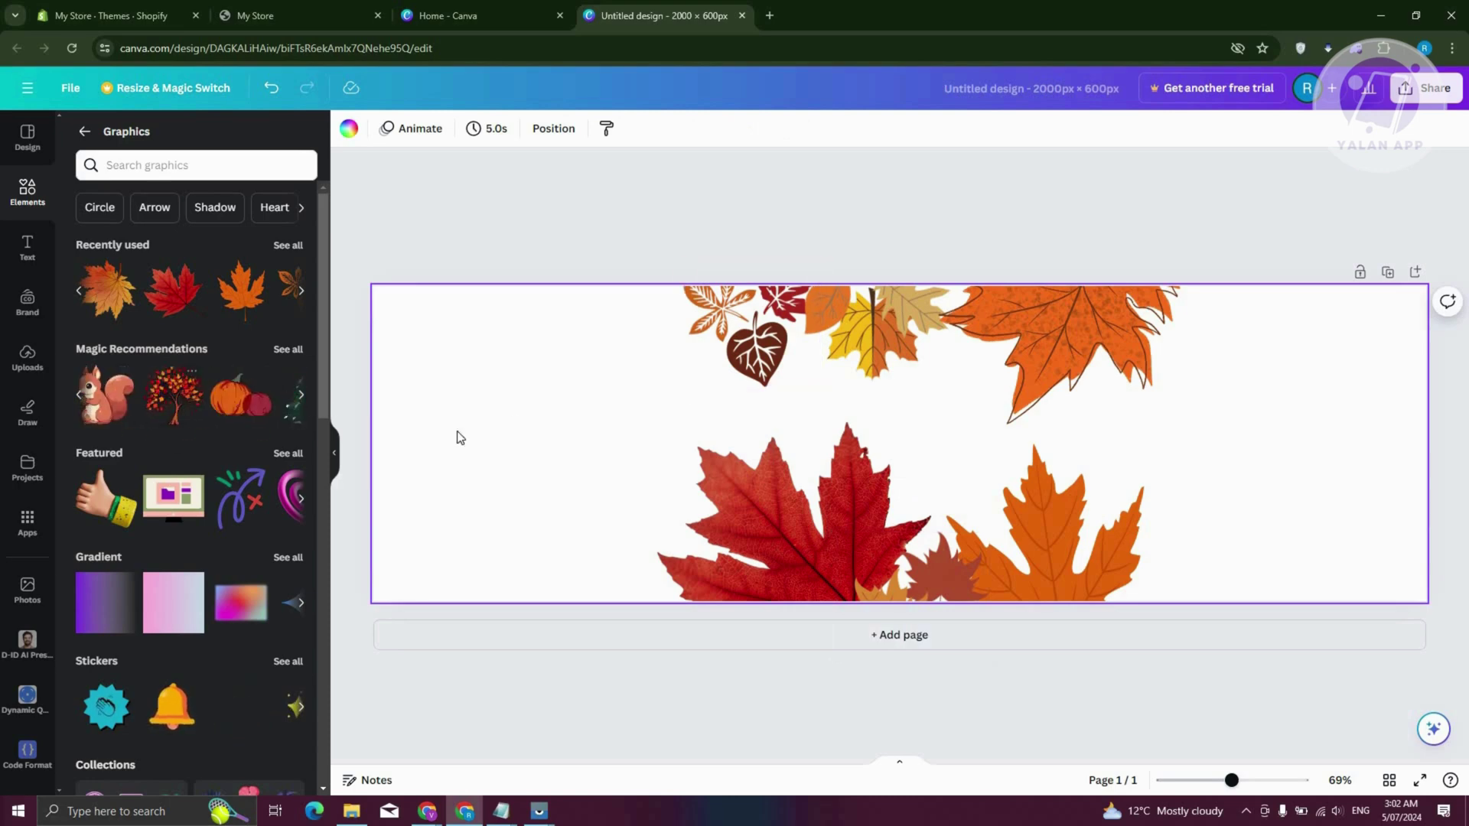
{"action": "left_click_drag", "start_coordinate": [939, 467], "coordinate": [976, 452]}
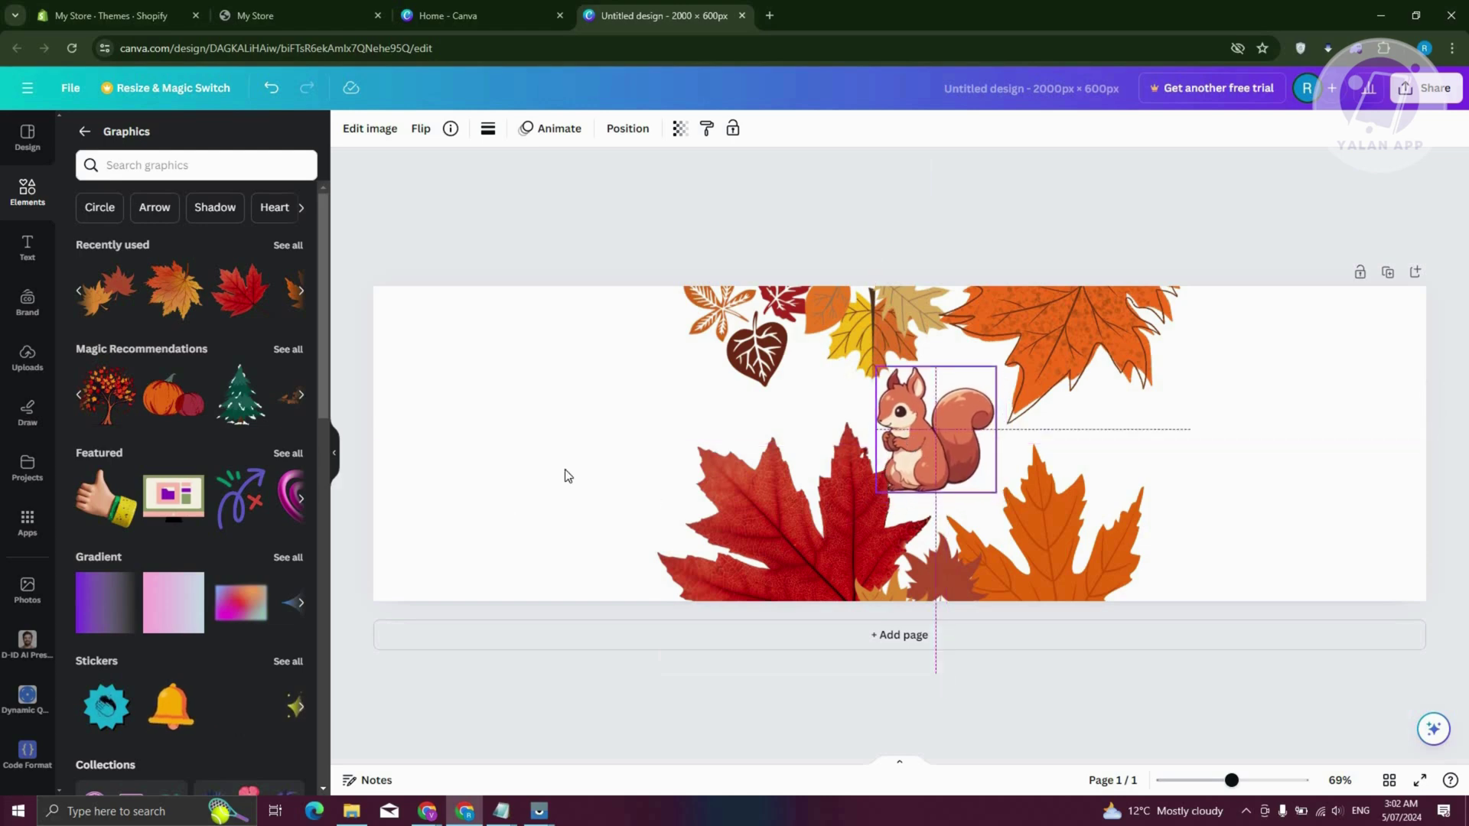
{"action": "left_click", "coordinate": [301, 396]}
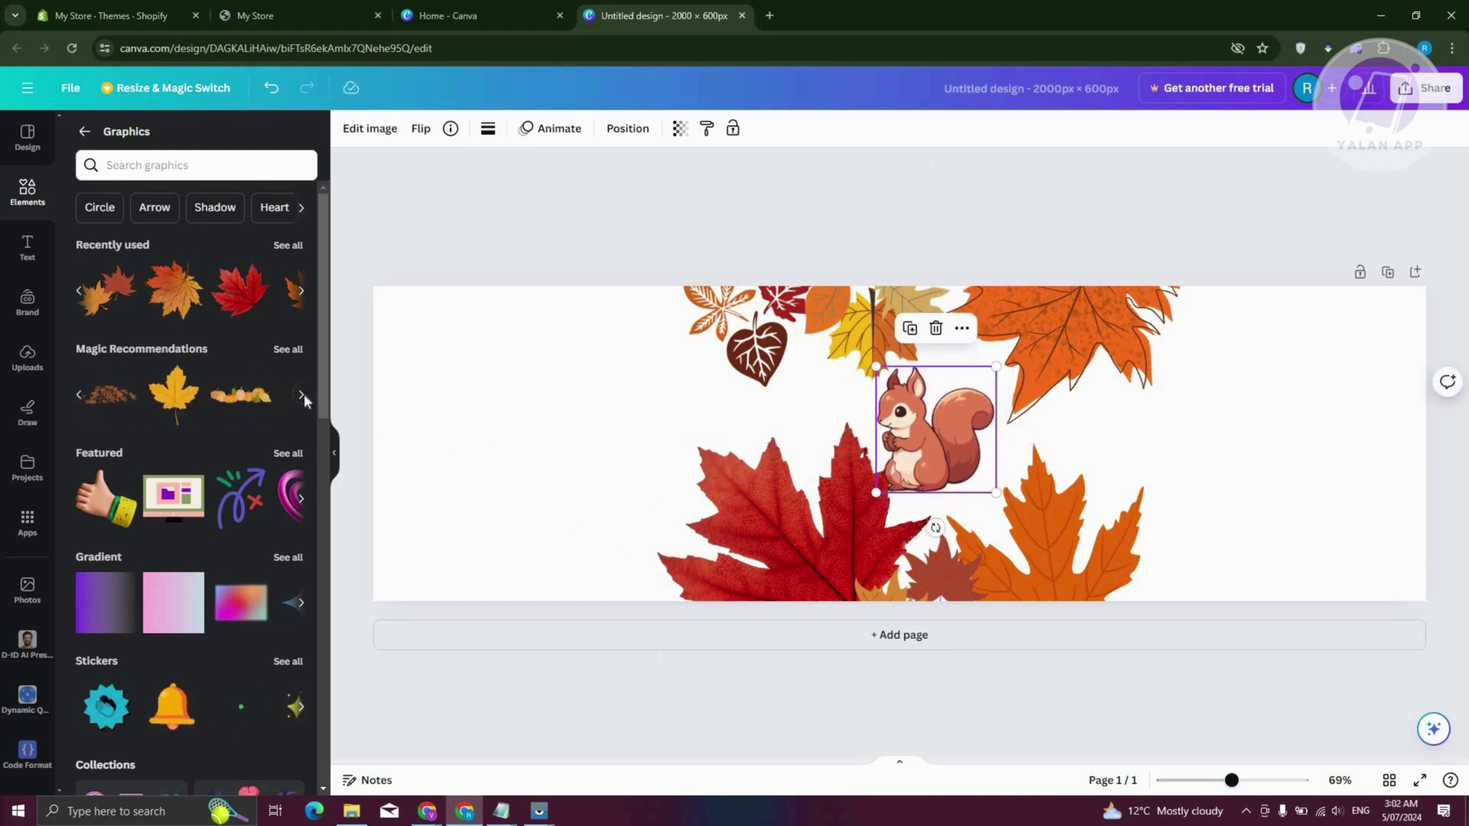
{"action": "left_click_drag", "start_coordinate": [241, 396], "coordinate": [733, 565]}
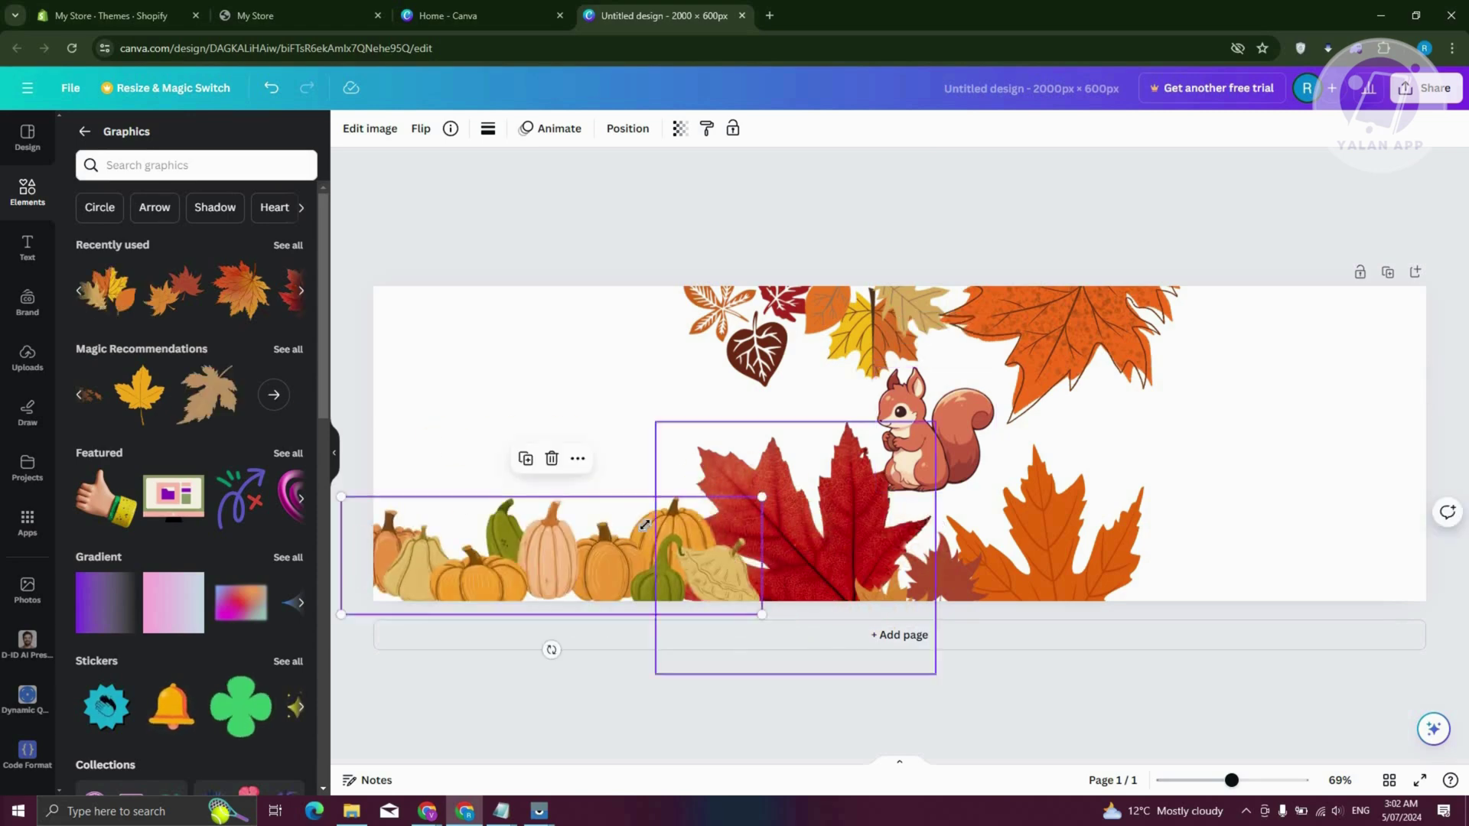
{"action": "mouse_move", "coordinate": [664, 522]}
{"action": "left_mouse_down"}
{"action": "mouse_move", "coordinate": [647, 528]}
{"action": "mouse_move", "coordinate": [666, 528]}
{"action": "left_mouse_up"}
{"action": "left_click_drag", "start_coordinate": [607, 601], "coordinate": [621, 602]}
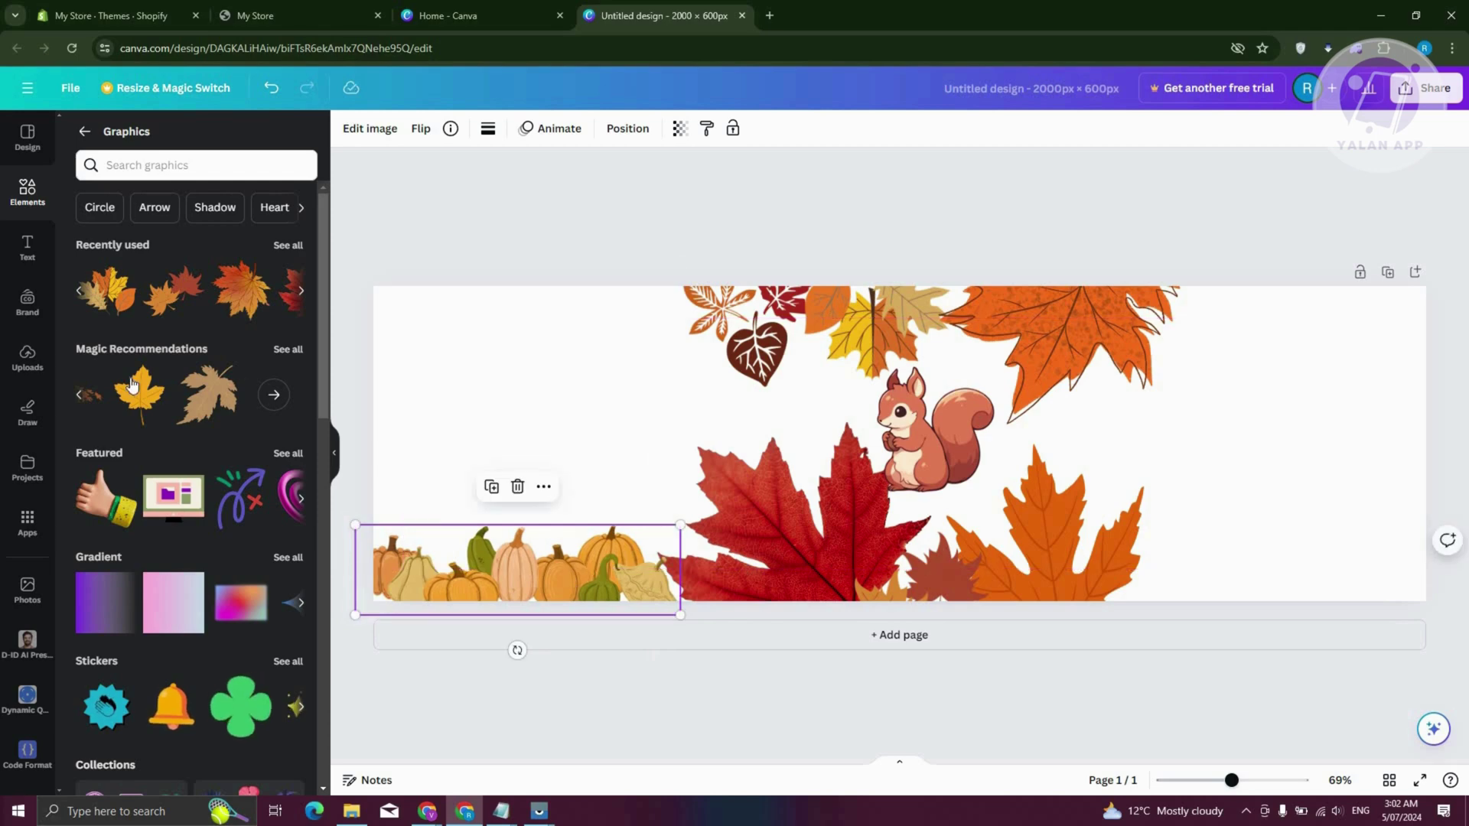
Duplicate the pumpkin row and move the copy to the bottom-right corner.
{"action": "left_click", "coordinate": [274, 395]}
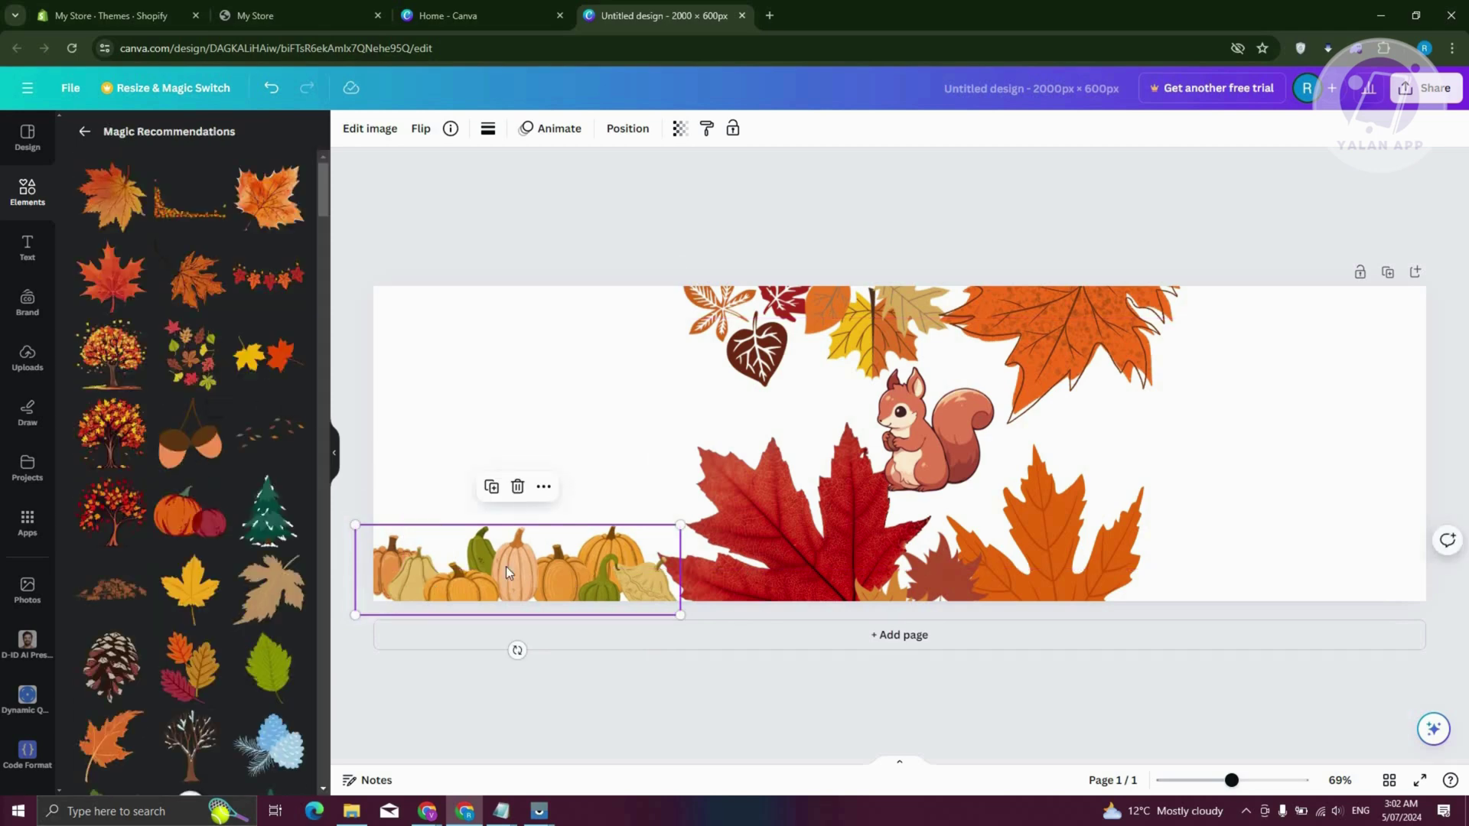
{"action": "left_click", "coordinate": [623, 450]}
{"action": "left_click", "coordinate": [568, 580]}
{"action": "key", "text": "ctrl+d"}
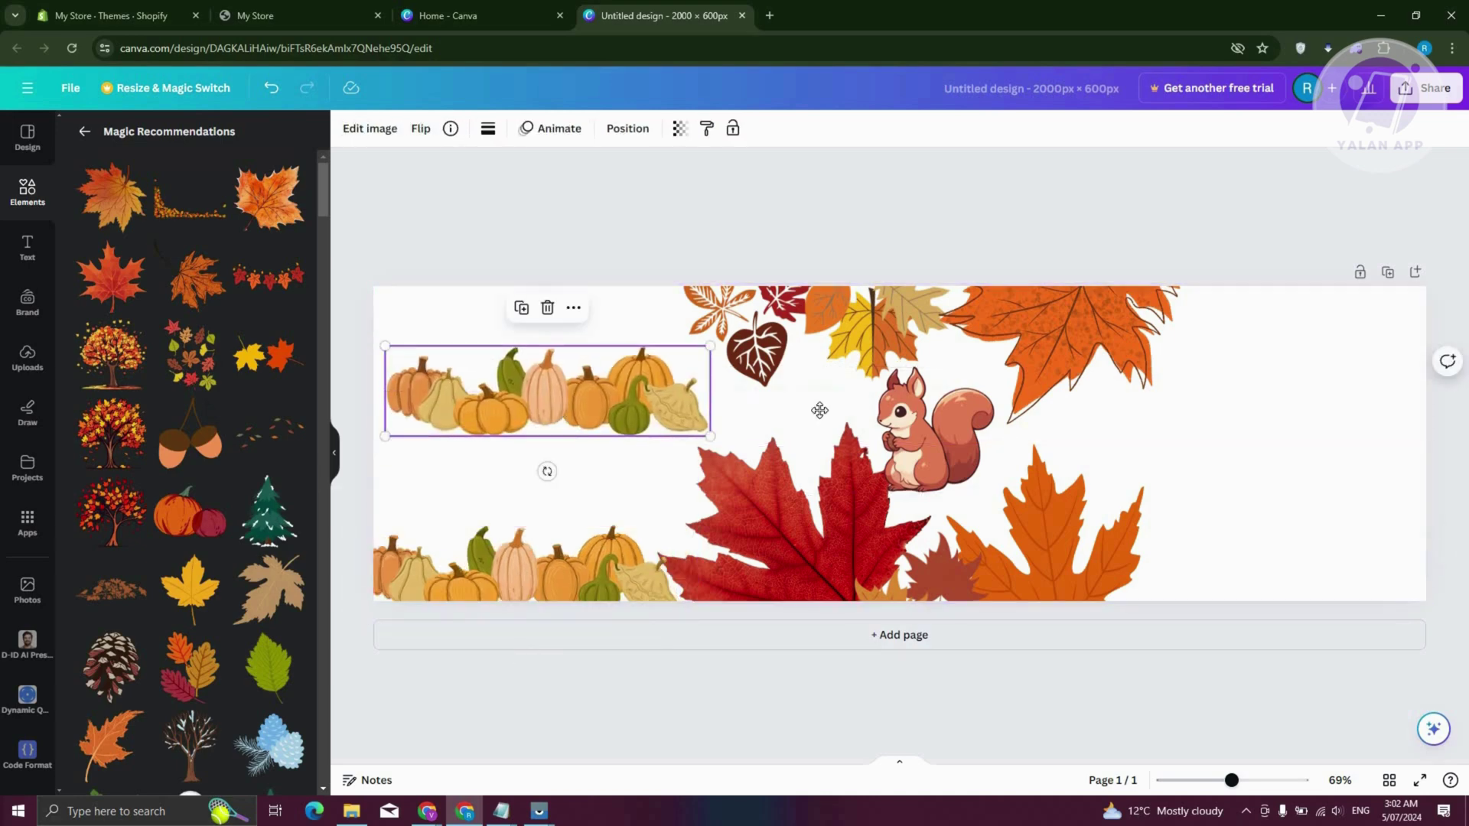
{"action": "left_click_drag", "start_coordinate": [576, 401], "coordinate": [1313, 580]}
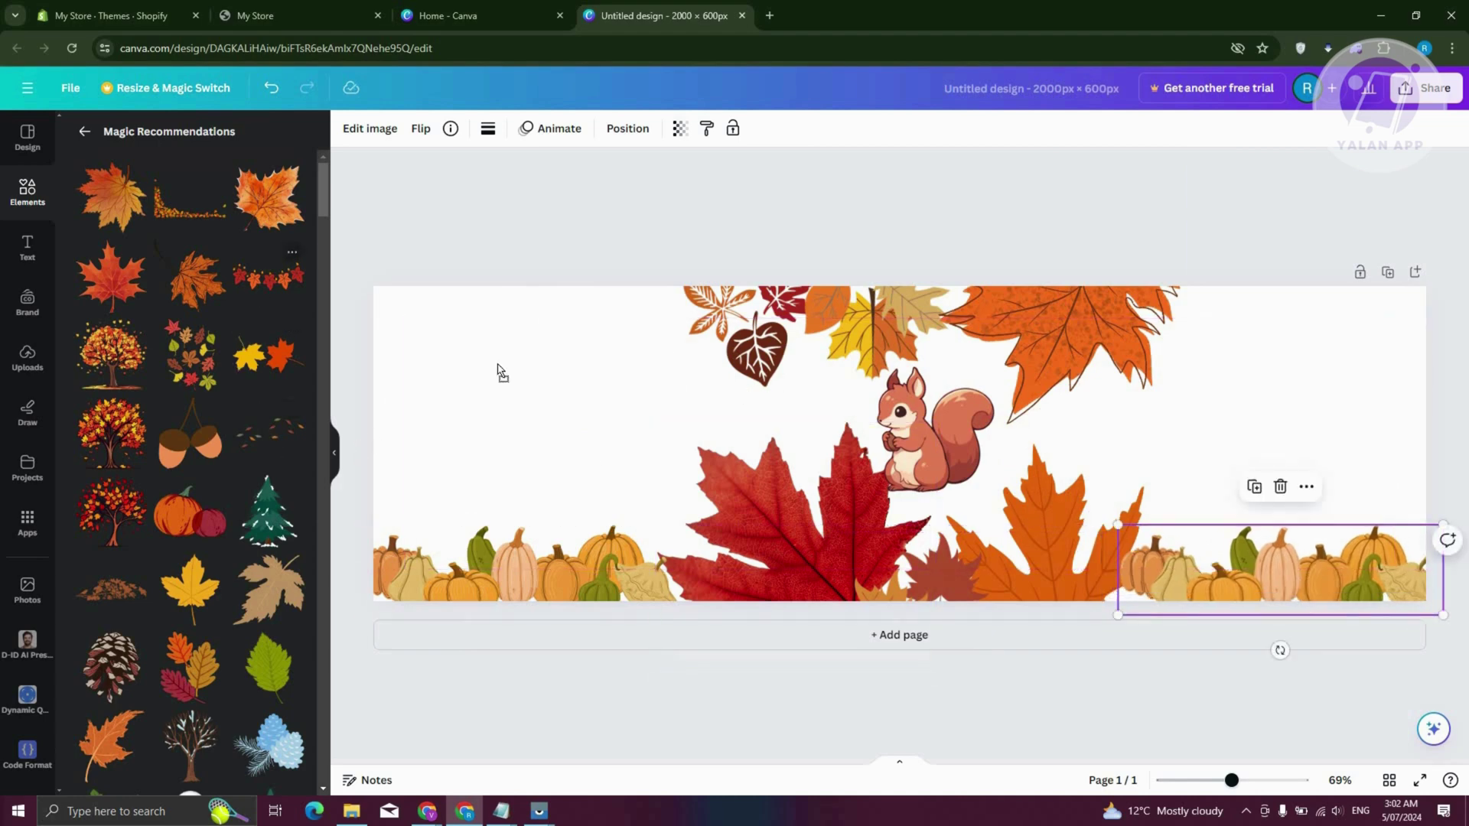
Add leaf garlands across the top-left and top-right edges of the banner.
{"action": "left_click_drag", "start_coordinate": [498, 372], "coordinate": [400, 327]}
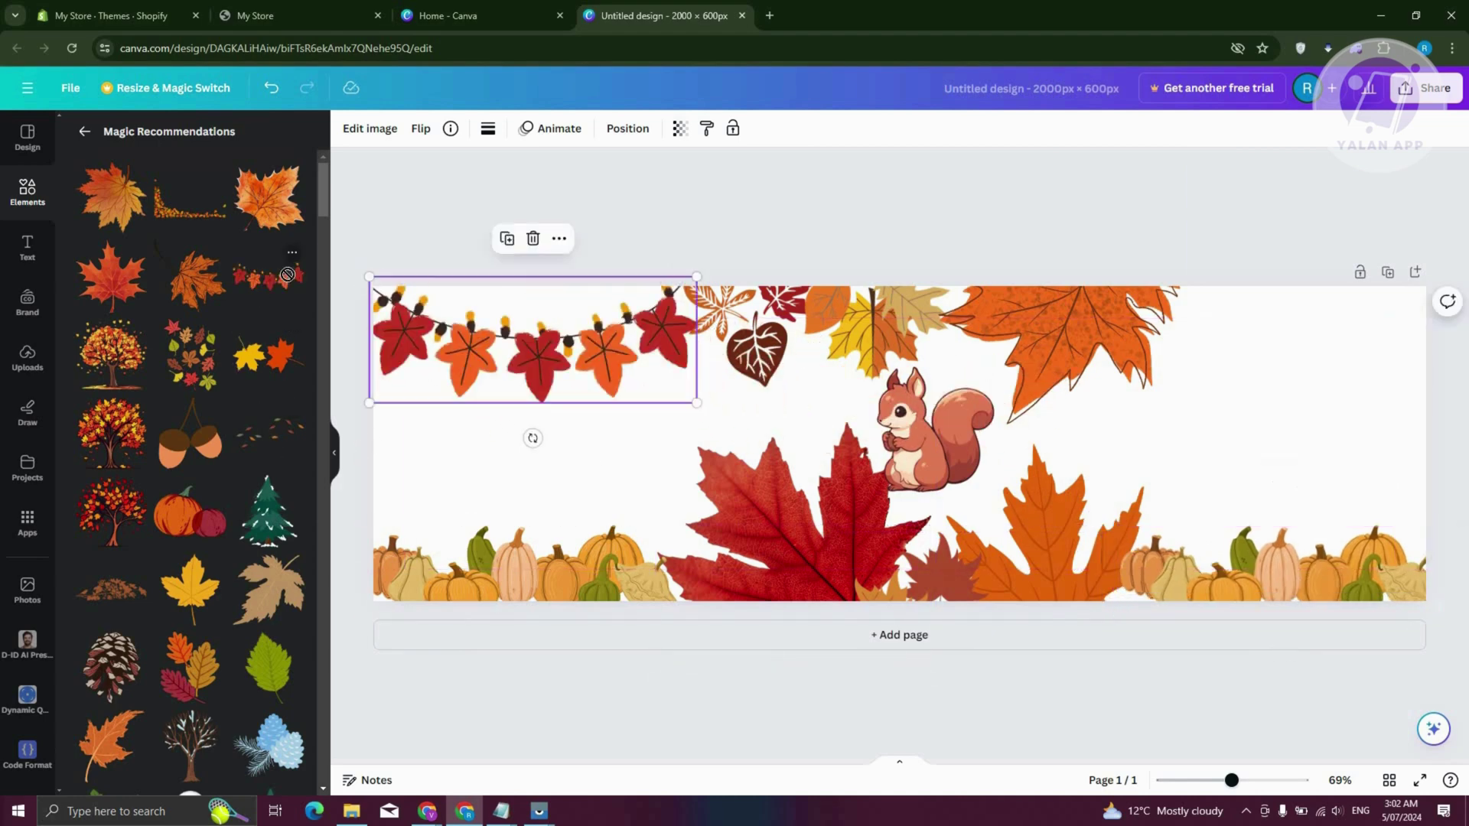
{"action": "left_click_drag", "start_coordinate": [287, 274], "coordinate": [1113, 299]}
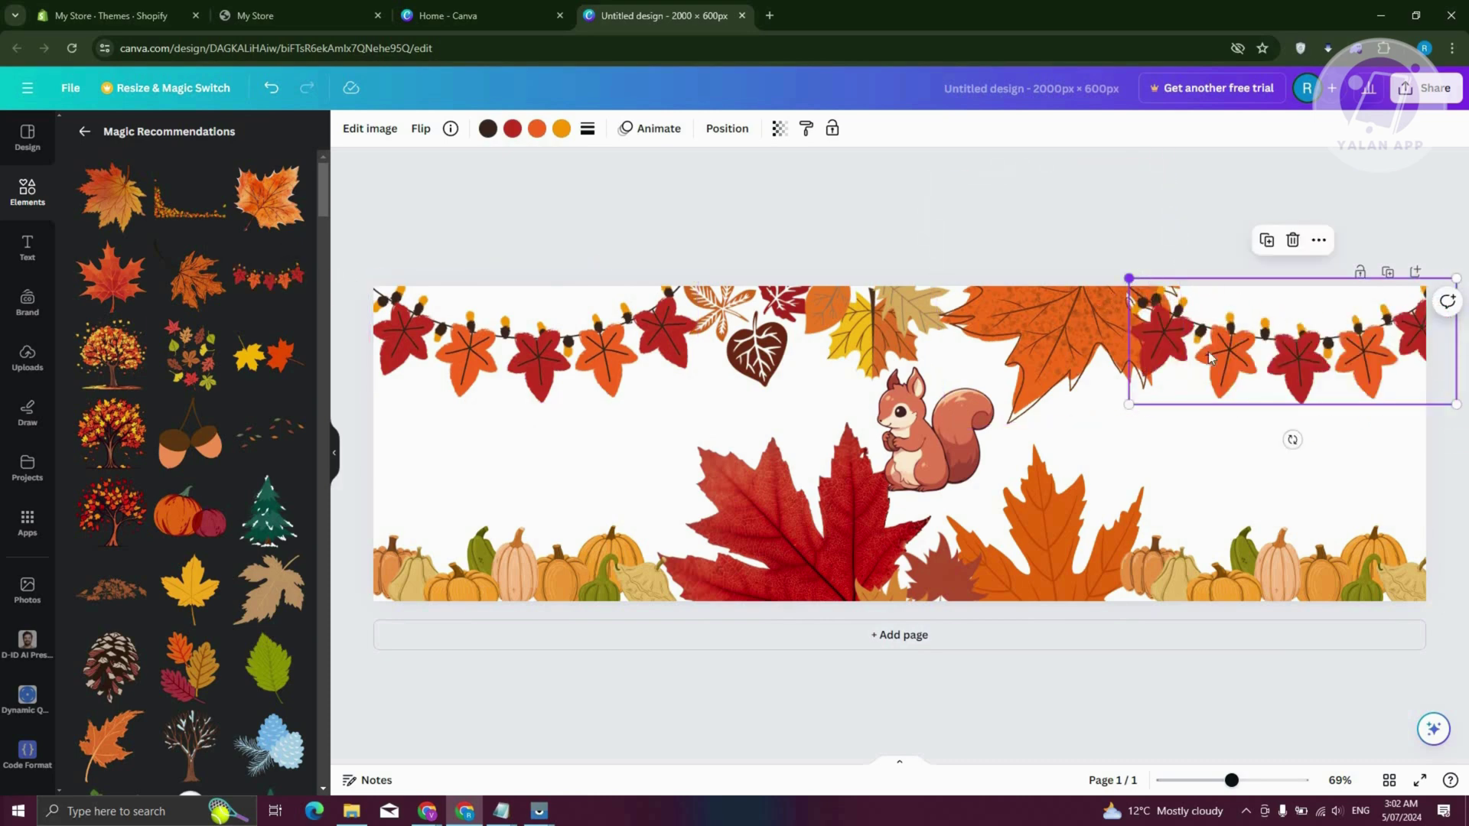
{"action": "left_click_drag", "start_coordinate": [1210, 357], "coordinate": [905, 406]}
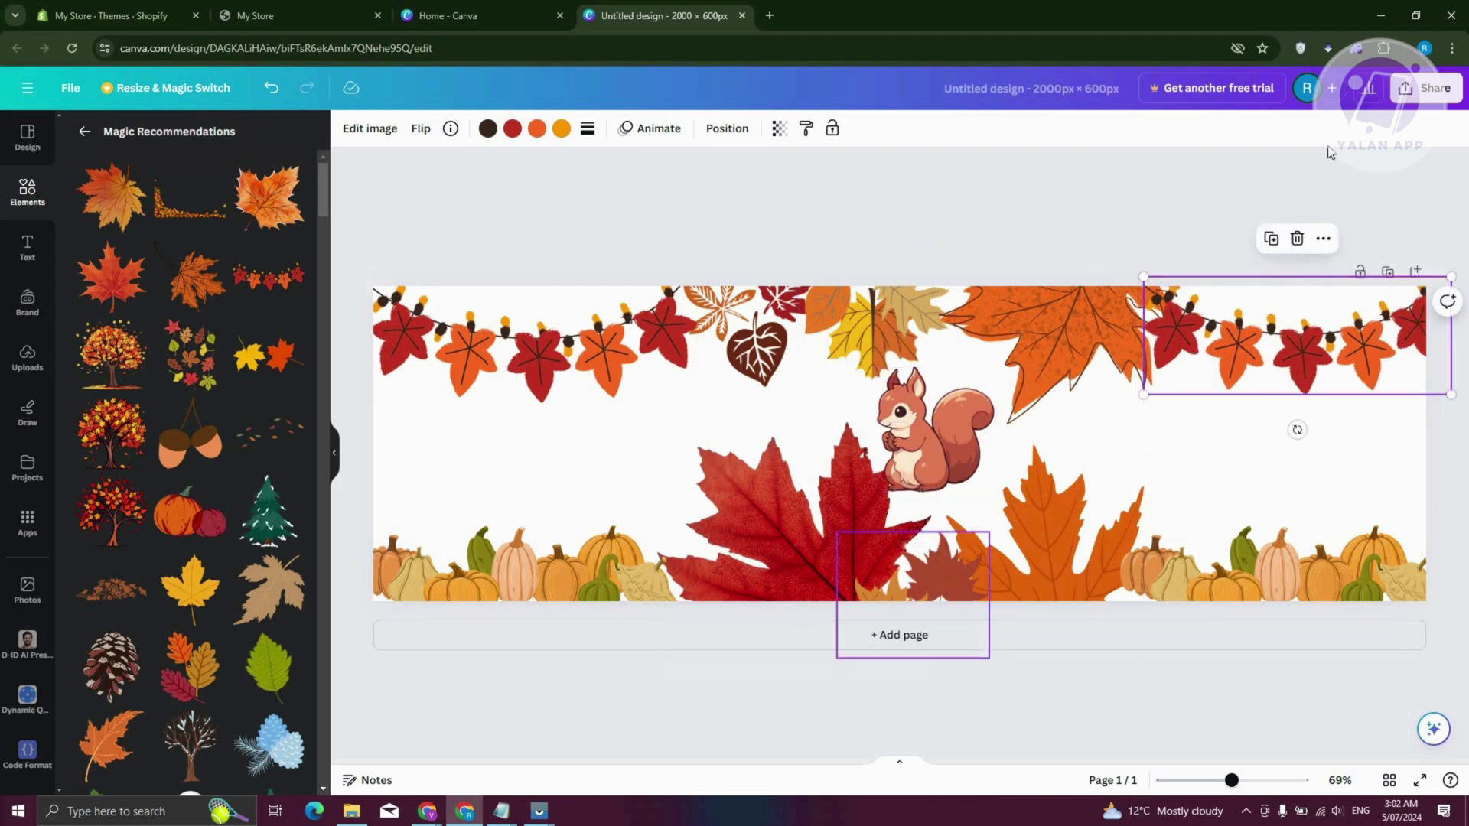
Download the banner as a PNG through Share > Download, then return to Shopify's Themes page.
{"action": "left_click", "coordinate": [1431, 91]}
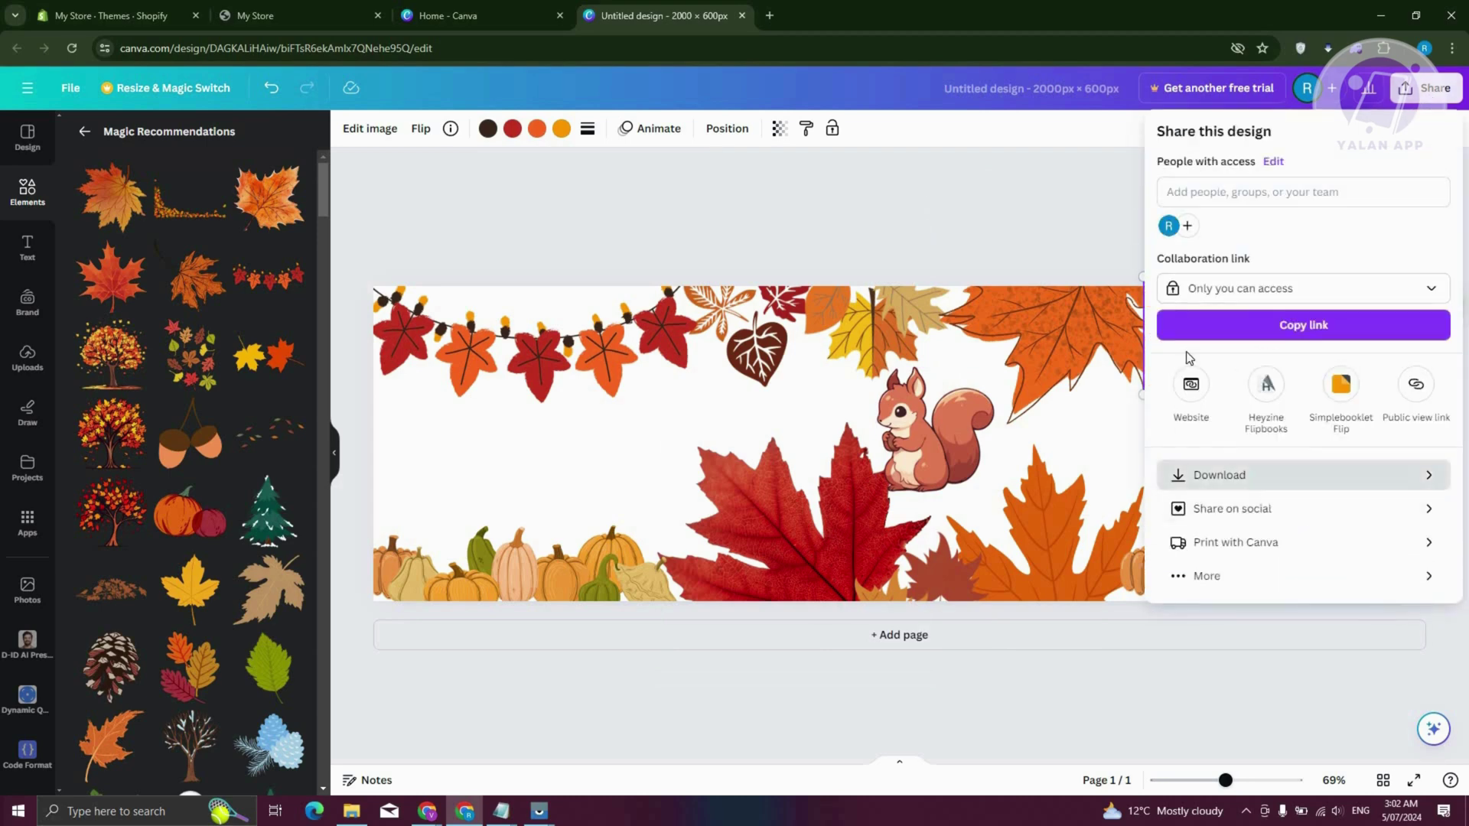
{"action": "left_click", "coordinate": [1282, 476]}
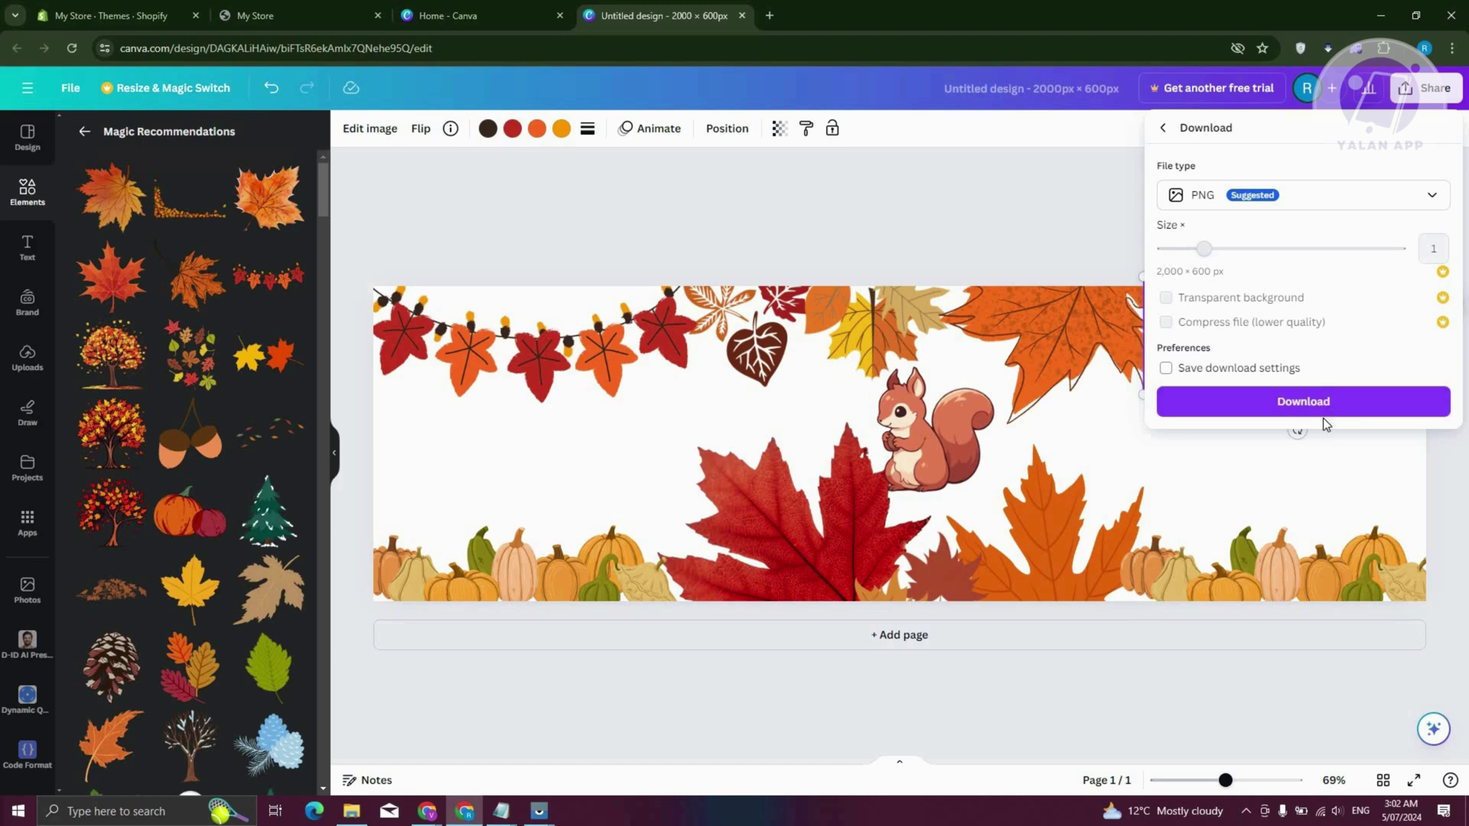
{"action": "left_click", "coordinate": [1323, 413]}
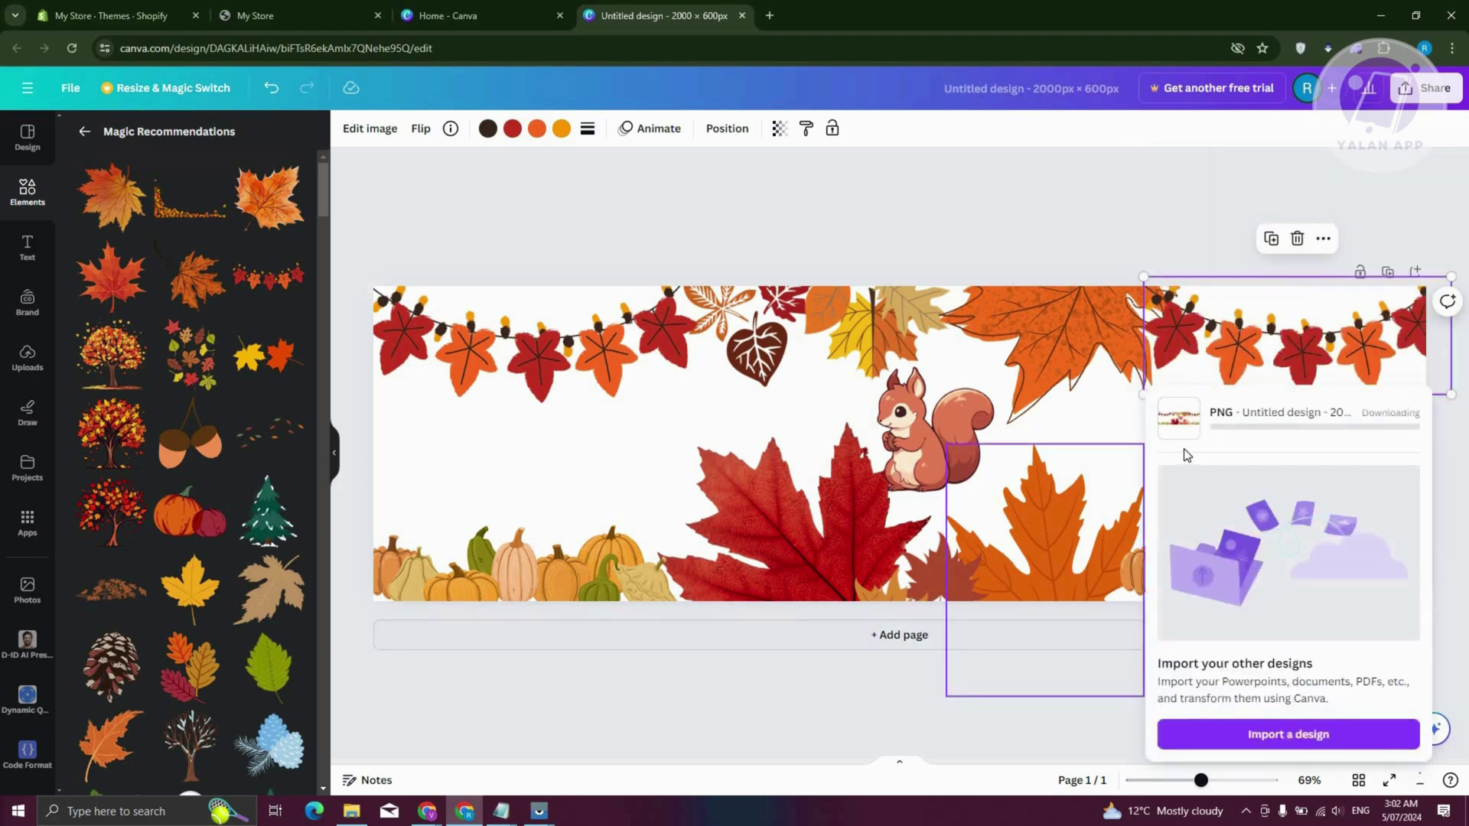
{"action": "left_click", "coordinate": [92, 6]}
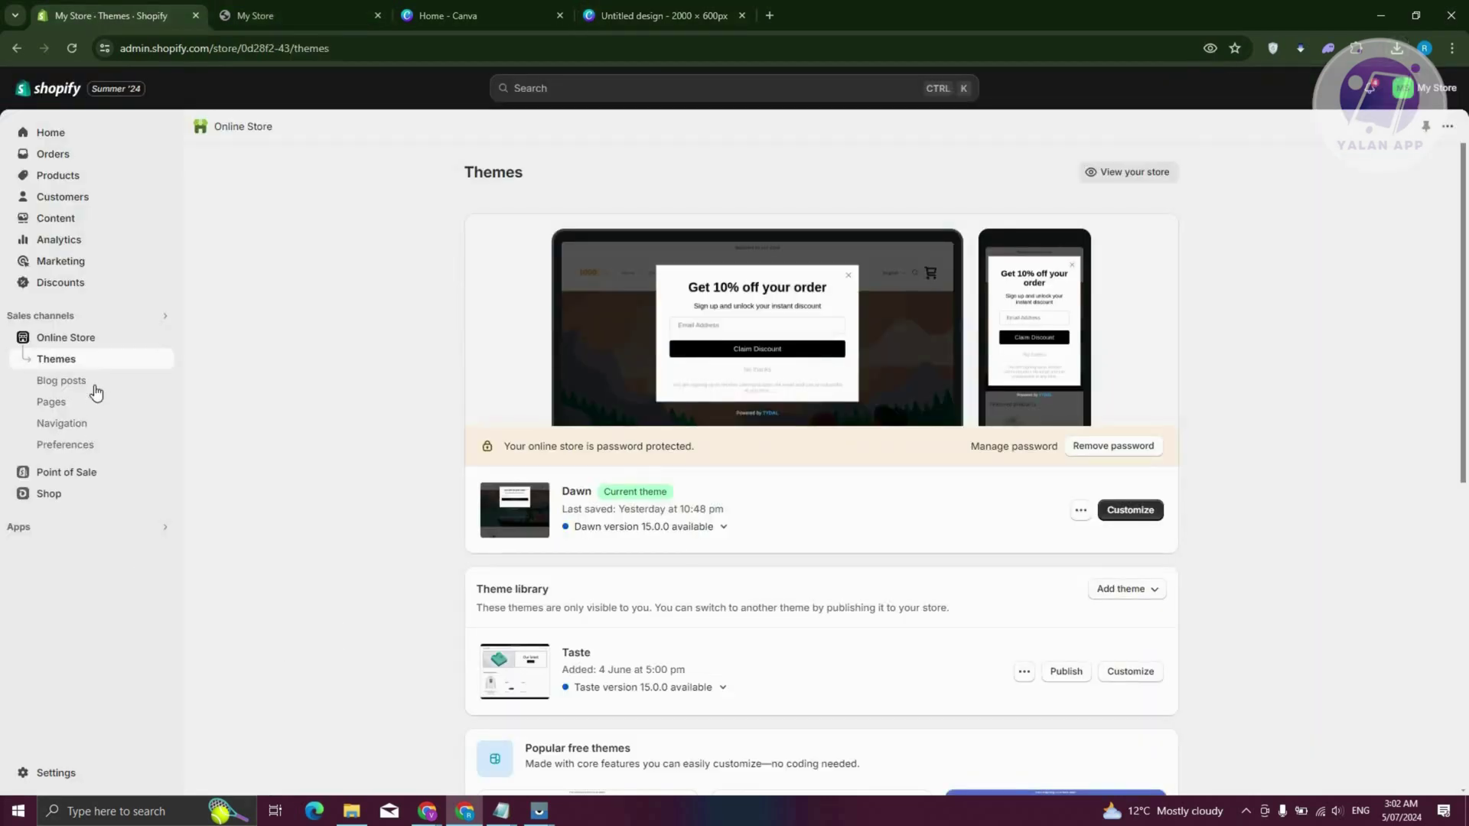
Open the Dawn theme editor and bring up the Image banner section settings.
{"action": "left_click", "coordinate": [1133, 514]}
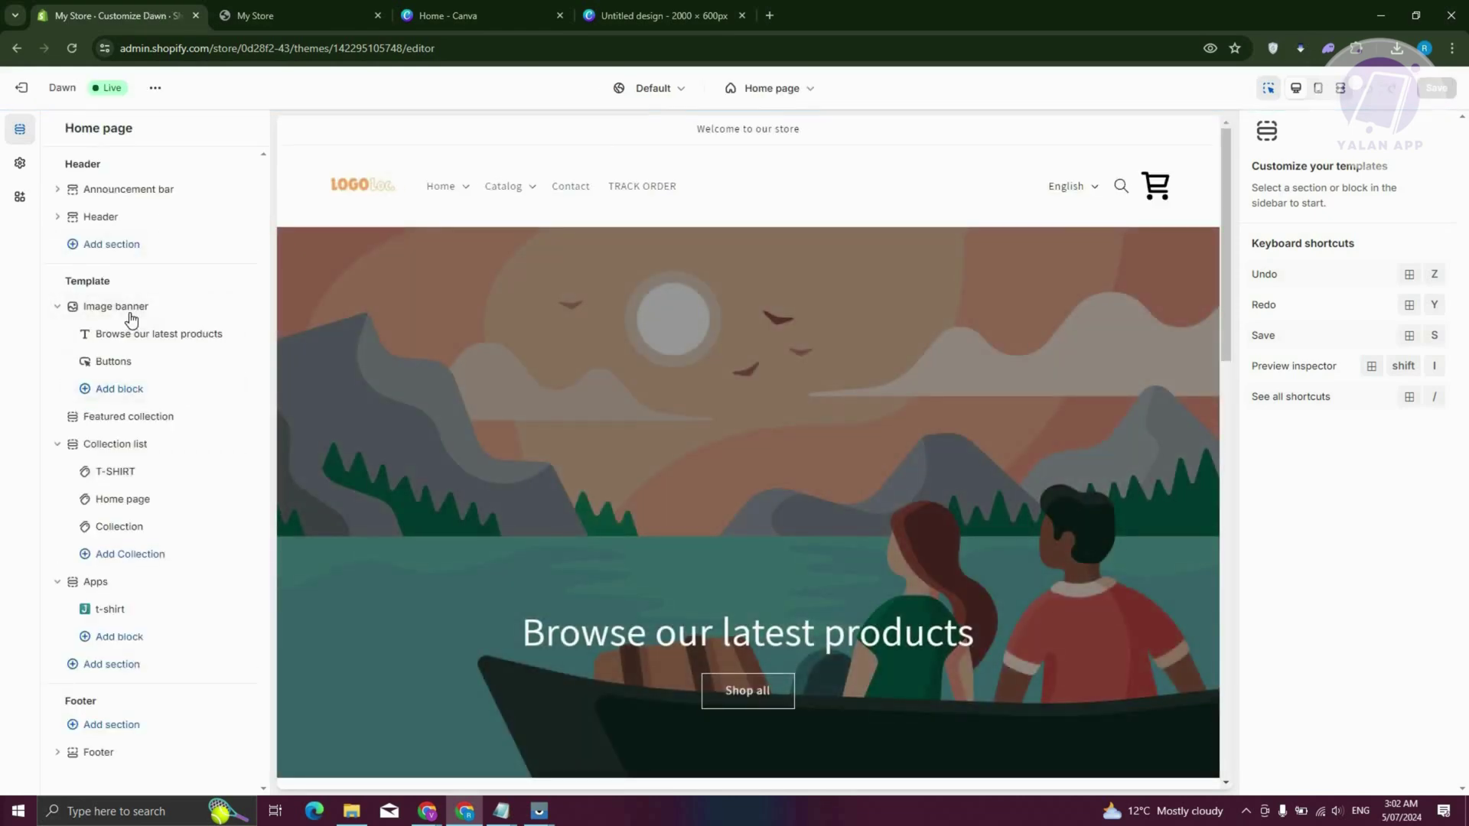
{"action": "left_click", "coordinate": [161, 318]}
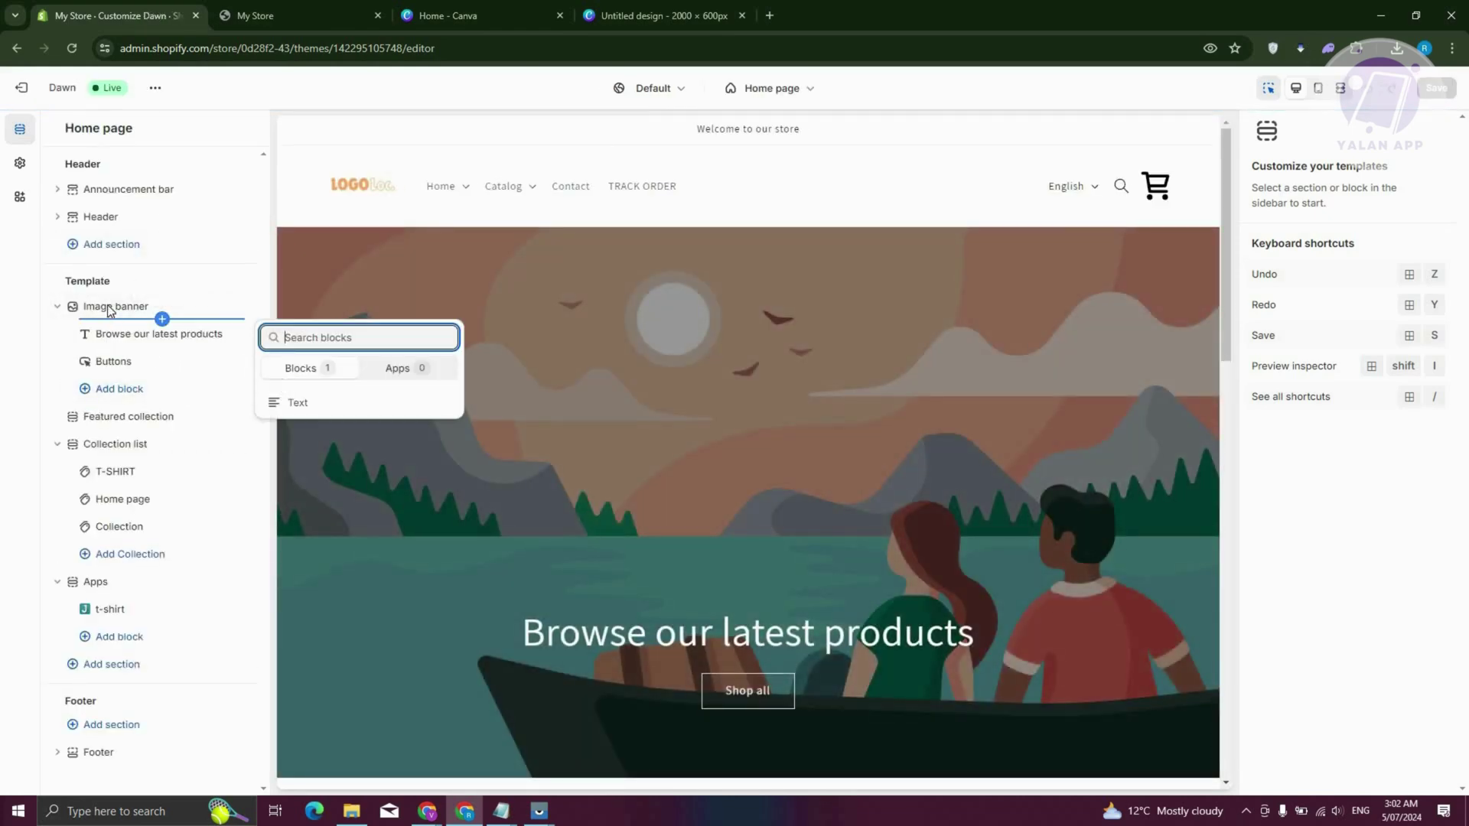
{"action": "left_click", "coordinate": [1274, 246]}
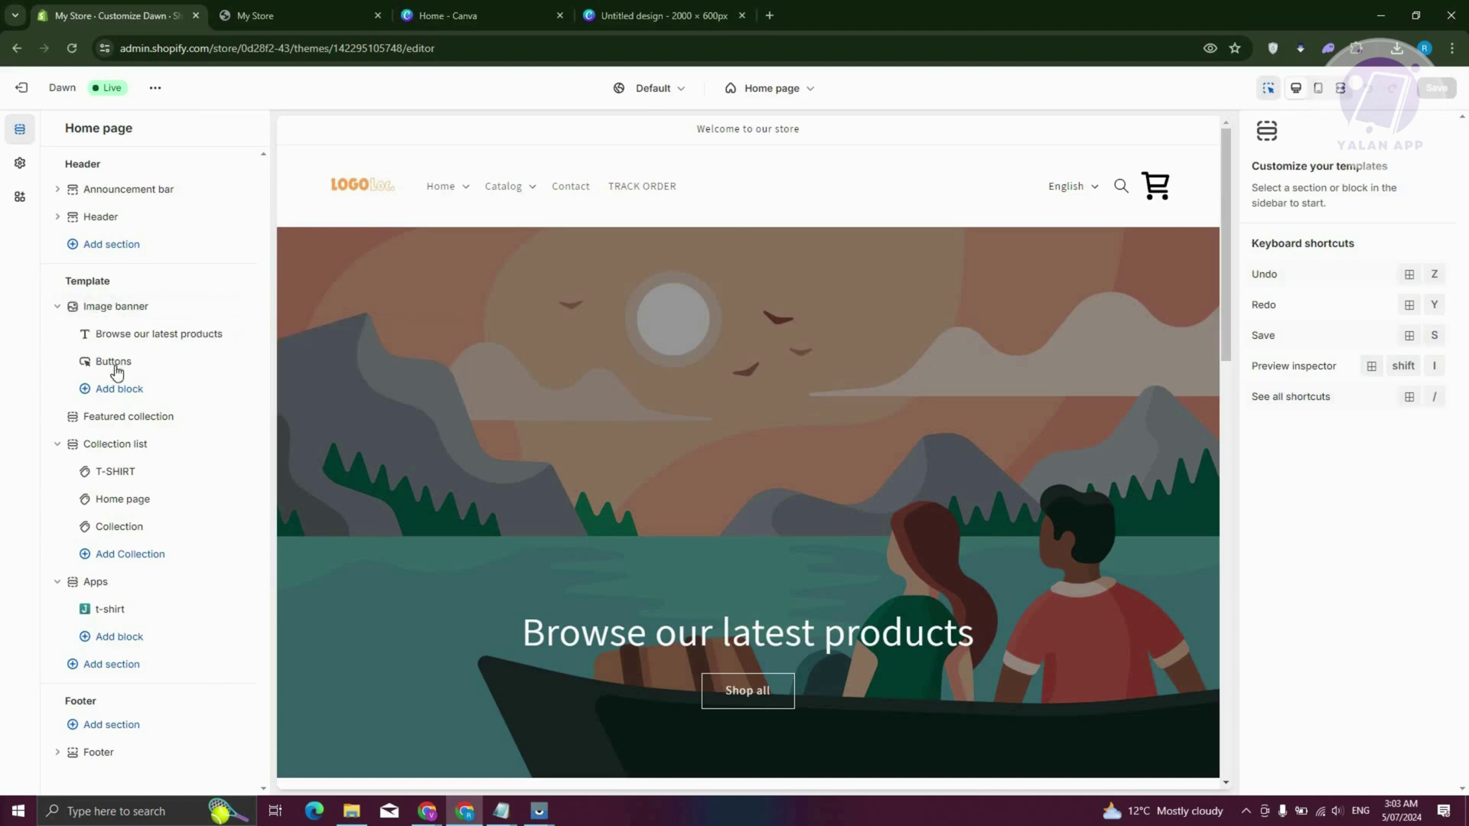
{"action": "left_click", "coordinate": [115, 306]}
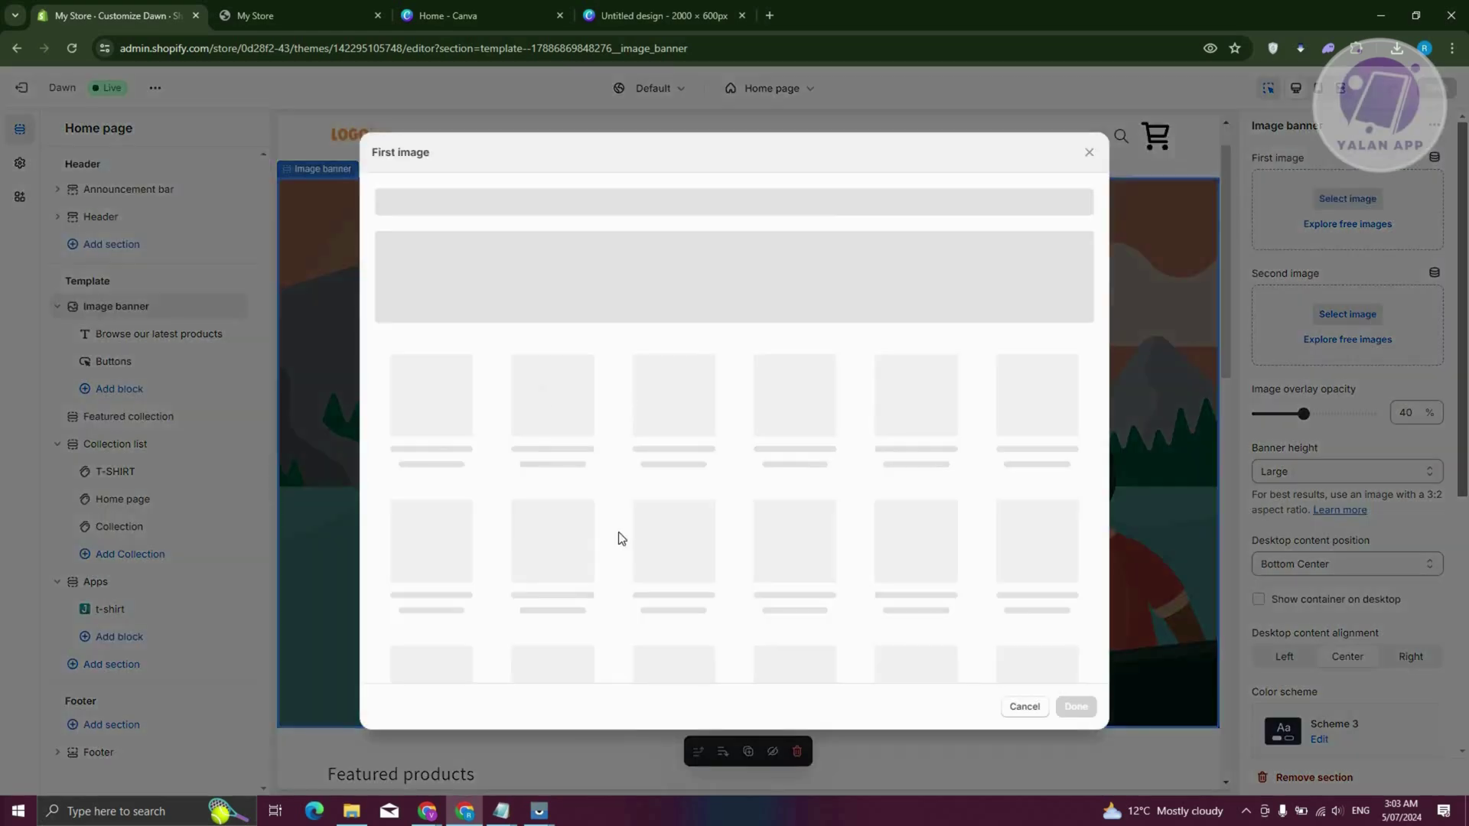
Upload Untitled design.png and apply it as the Image banner's image.
{"action": "left_click", "coordinate": [715, 601]}
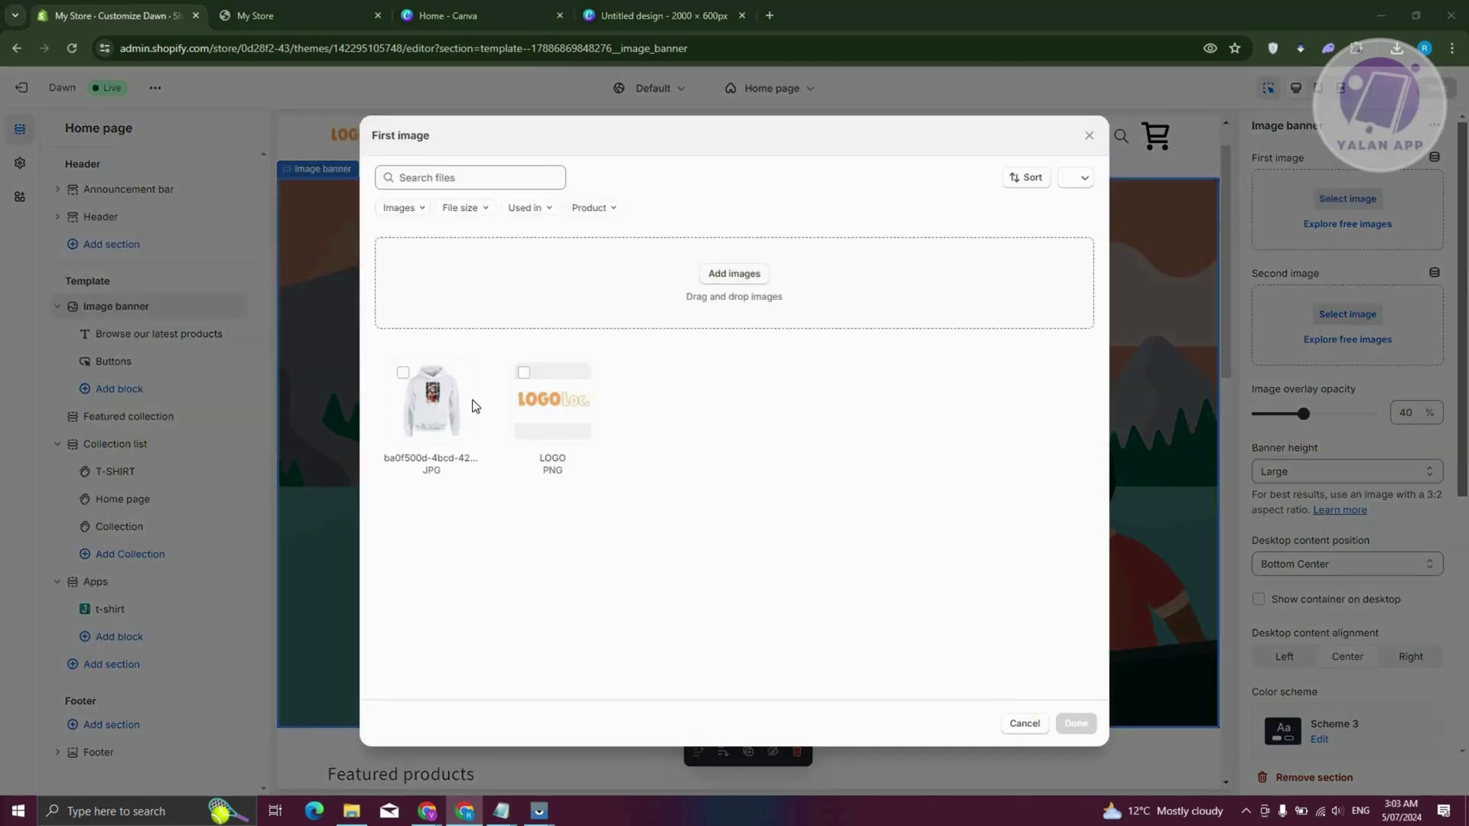
{"action": "left_click", "coordinate": [222, 118]}
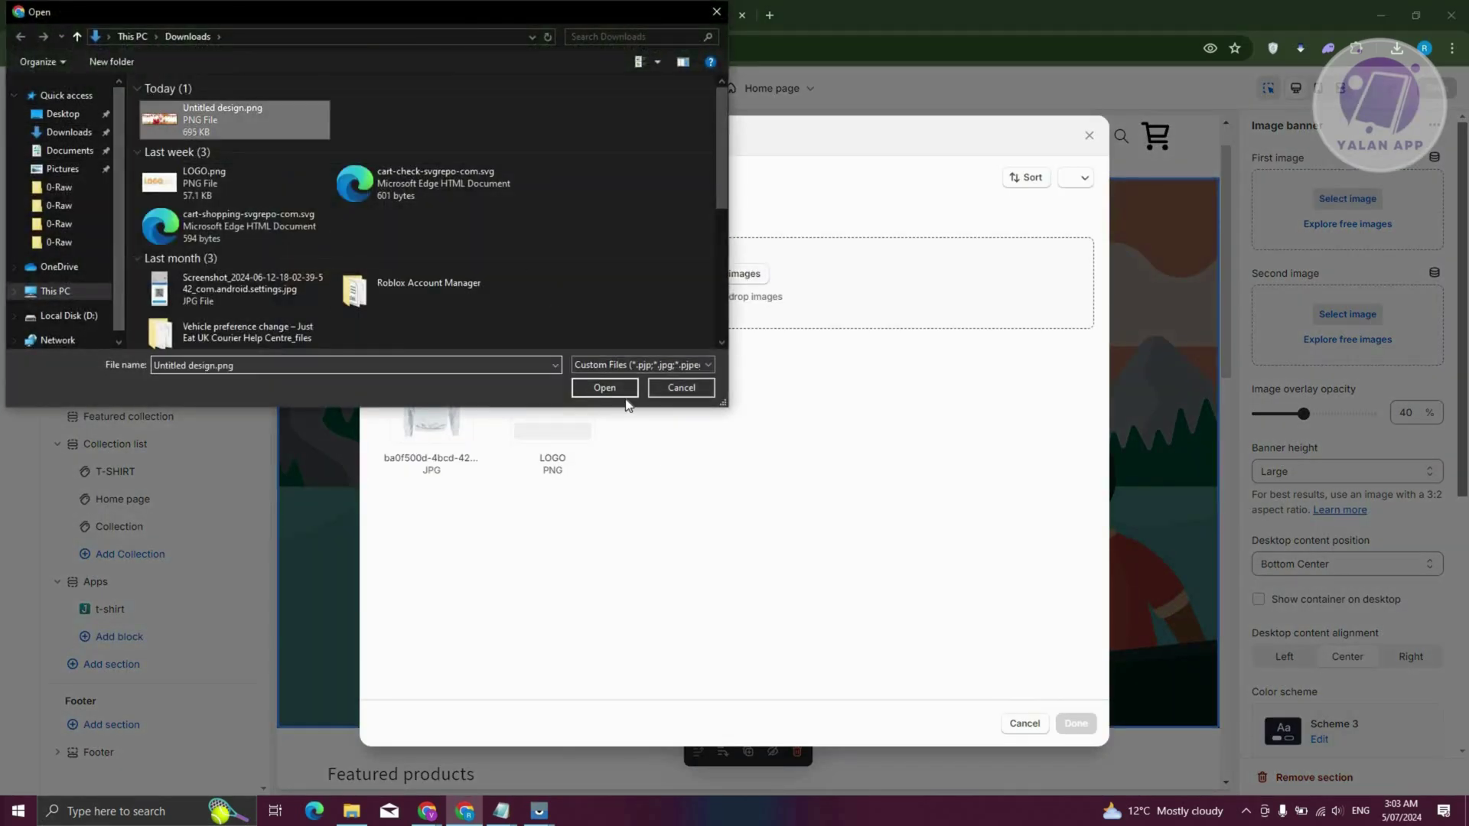
{"action": "left_click", "coordinate": [604, 387]}
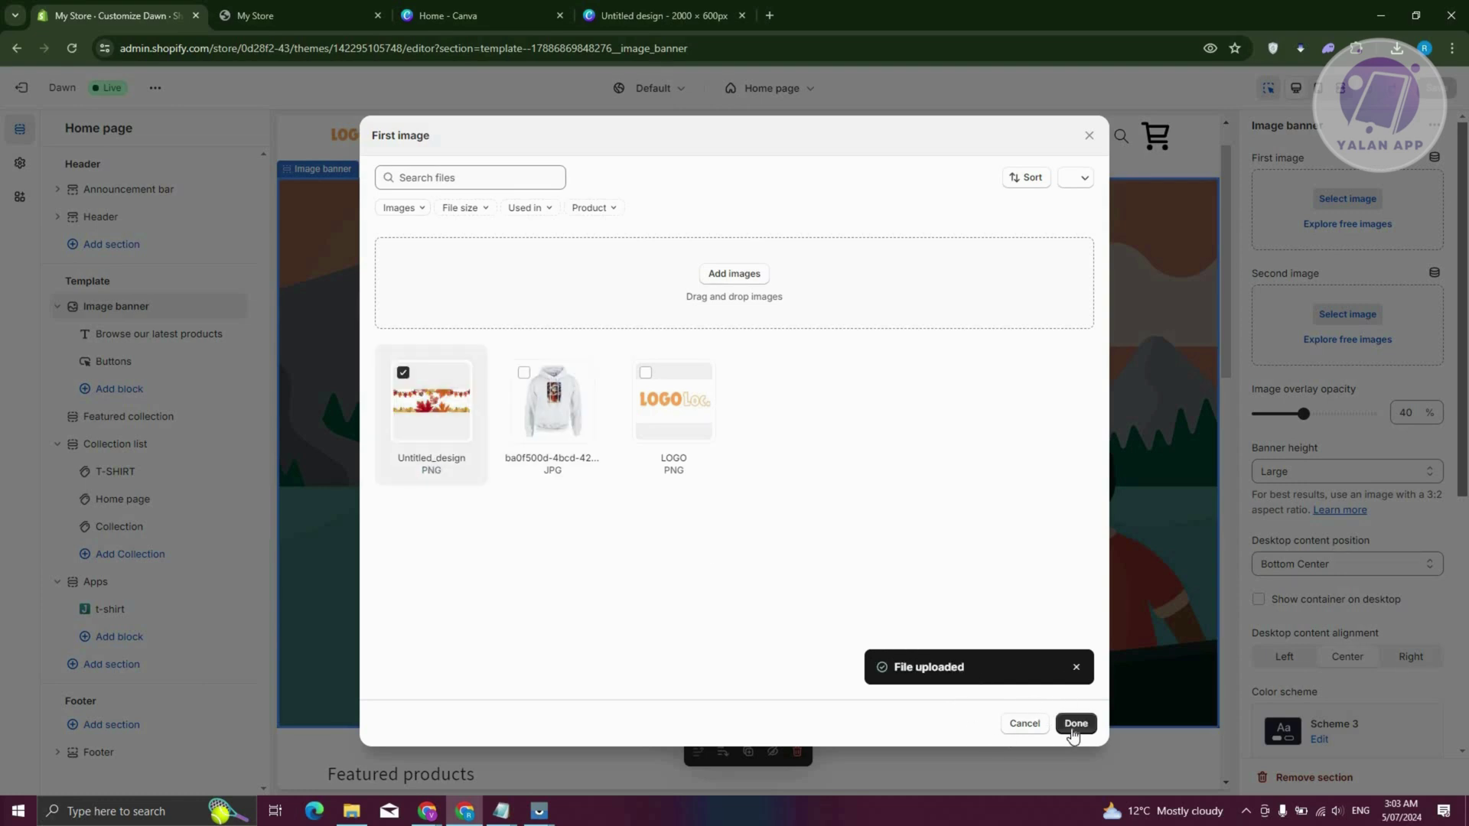
{"action": "left_click", "coordinate": [1076, 724]}
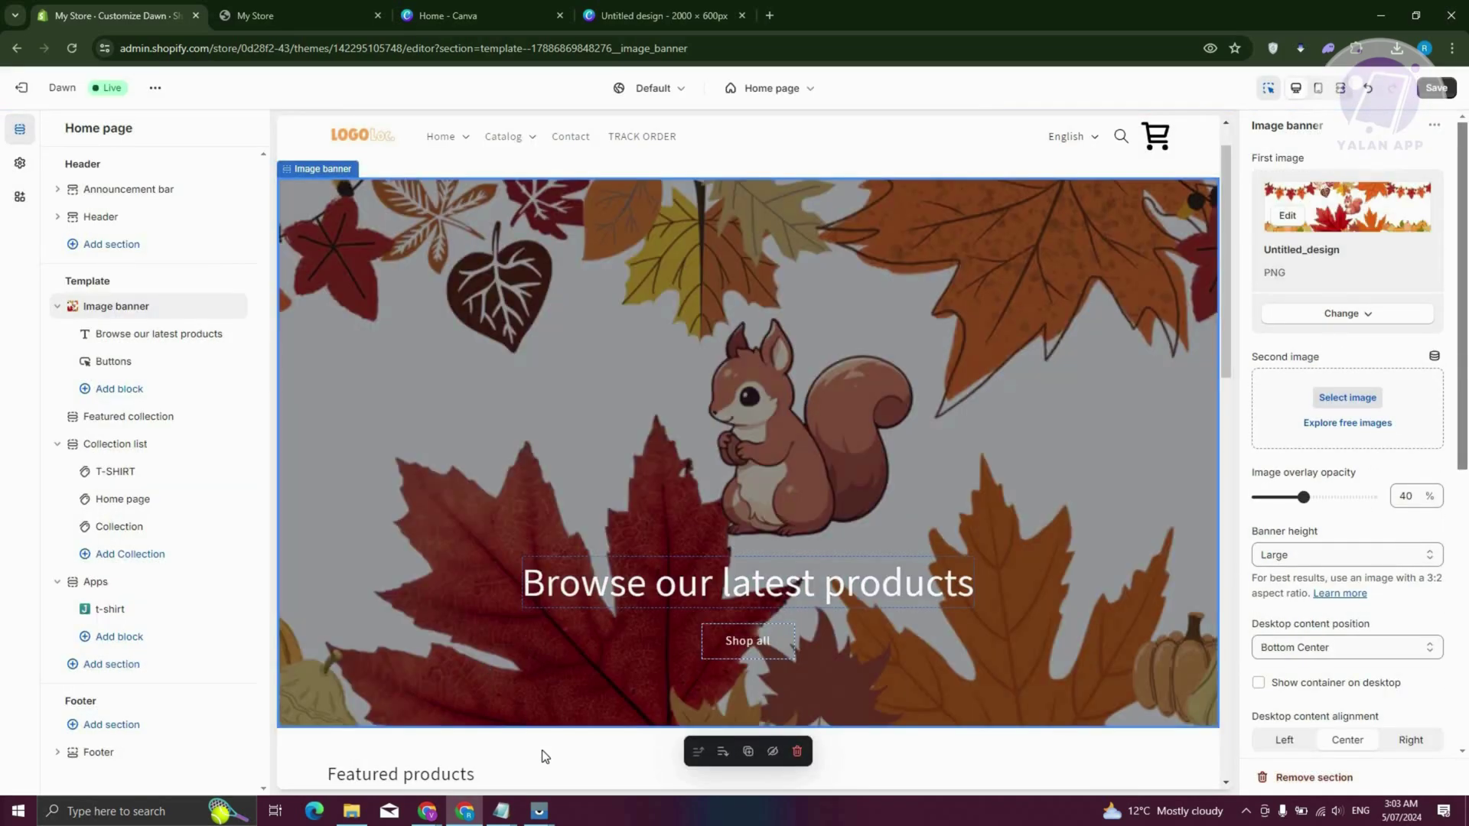
{"action": "left_click", "coordinate": [552, 754]}
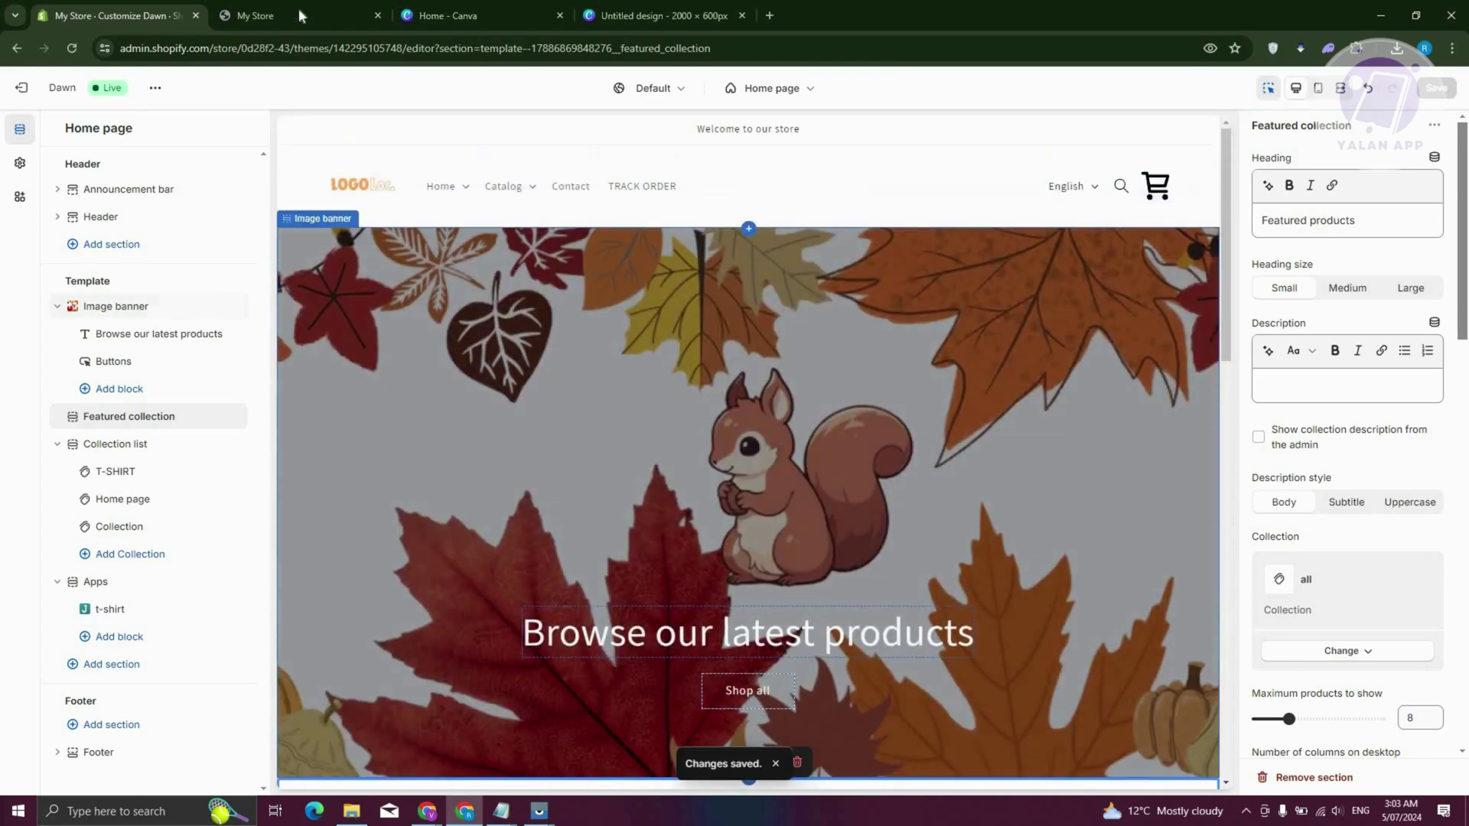
Compare the editor with the live storefront, then reload the storefront with F5.
{"action": "left_click", "coordinate": [260, 15]}
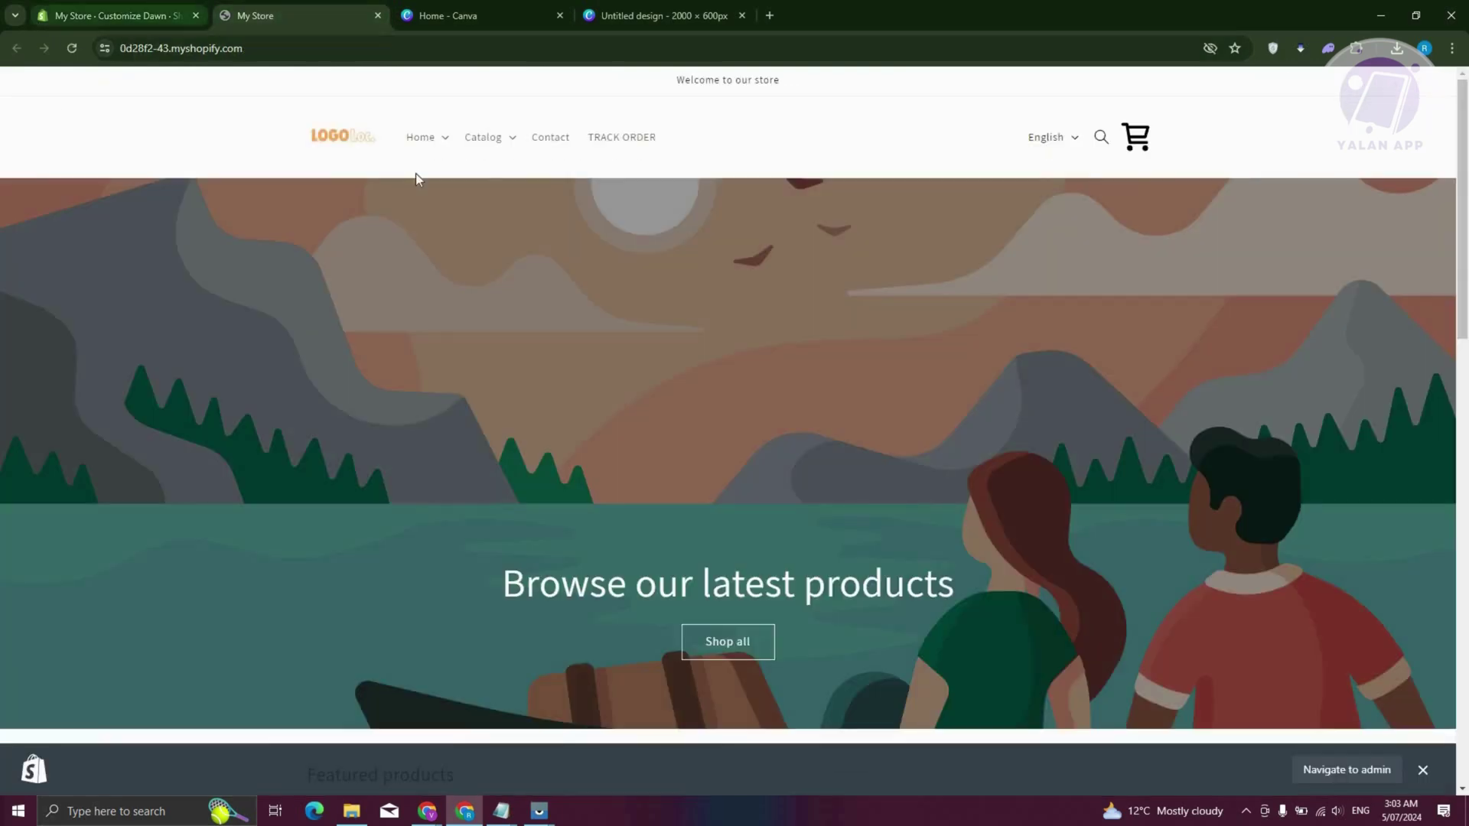
{"action": "key", "text": "ctrl+shift+Tab"}
{"action": "scroll", "coordinate": [932, 215], "scroll_direction": "down", "scroll_amount": 2}
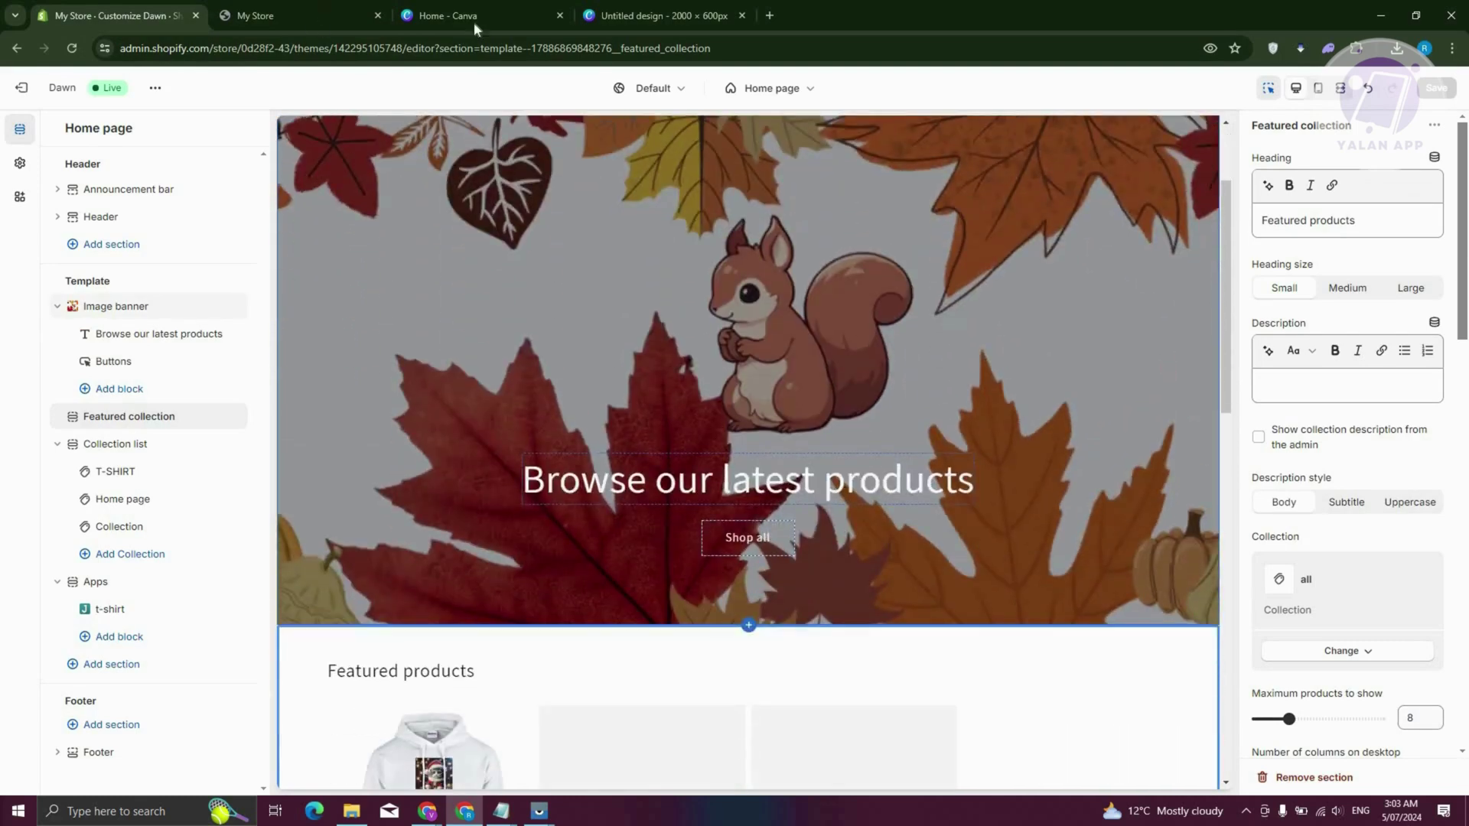
{"action": "left_click", "coordinate": [299, 16]}
{"action": "scroll", "coordinate": [926, 375], "scroll_direction": "down", "scroll_amount": 2}
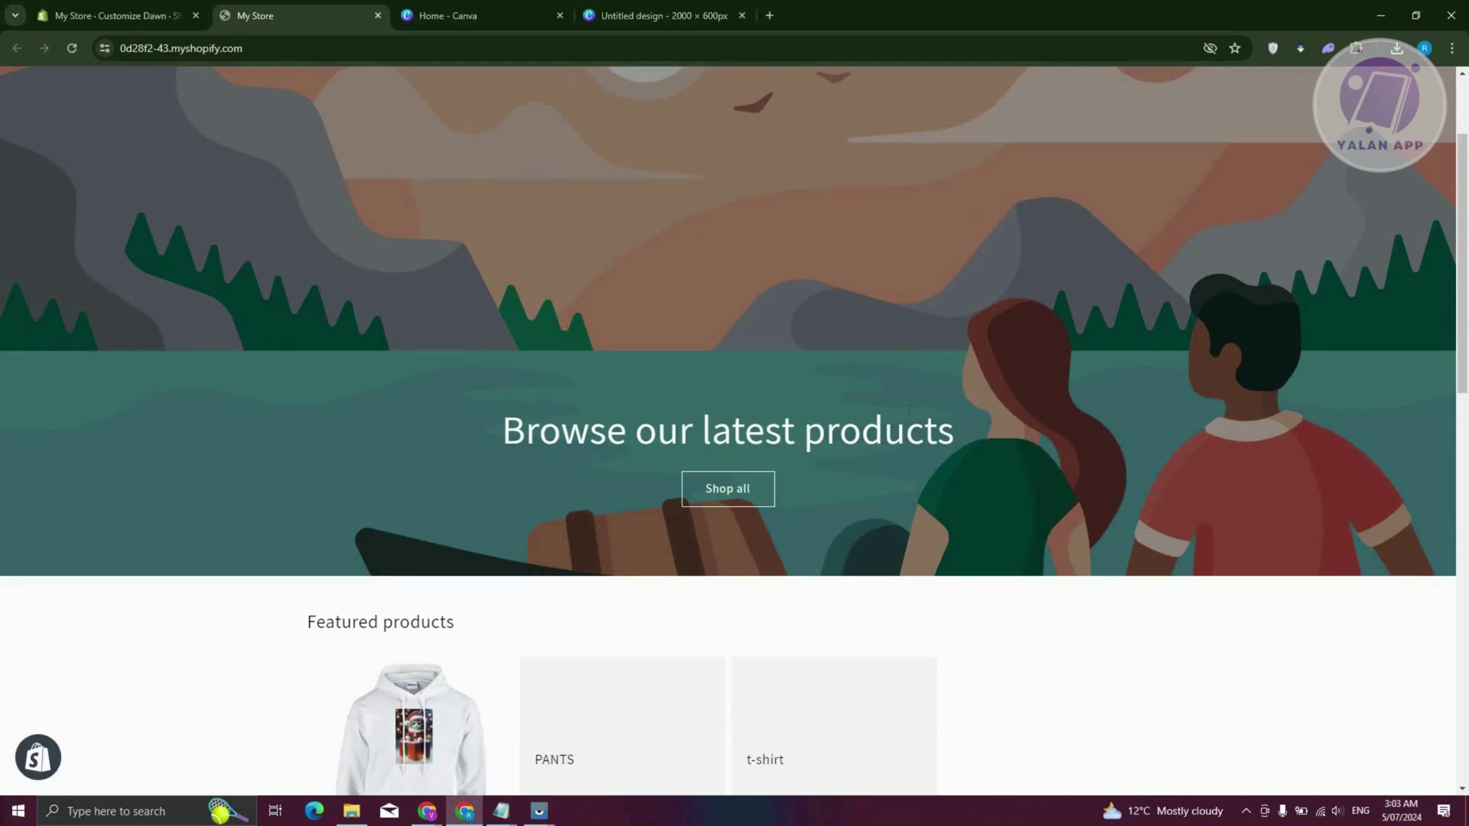
{"action": "scroll", "coordinate": [896, 436], "scroll_direction": "up", "scroll_amount": 2}
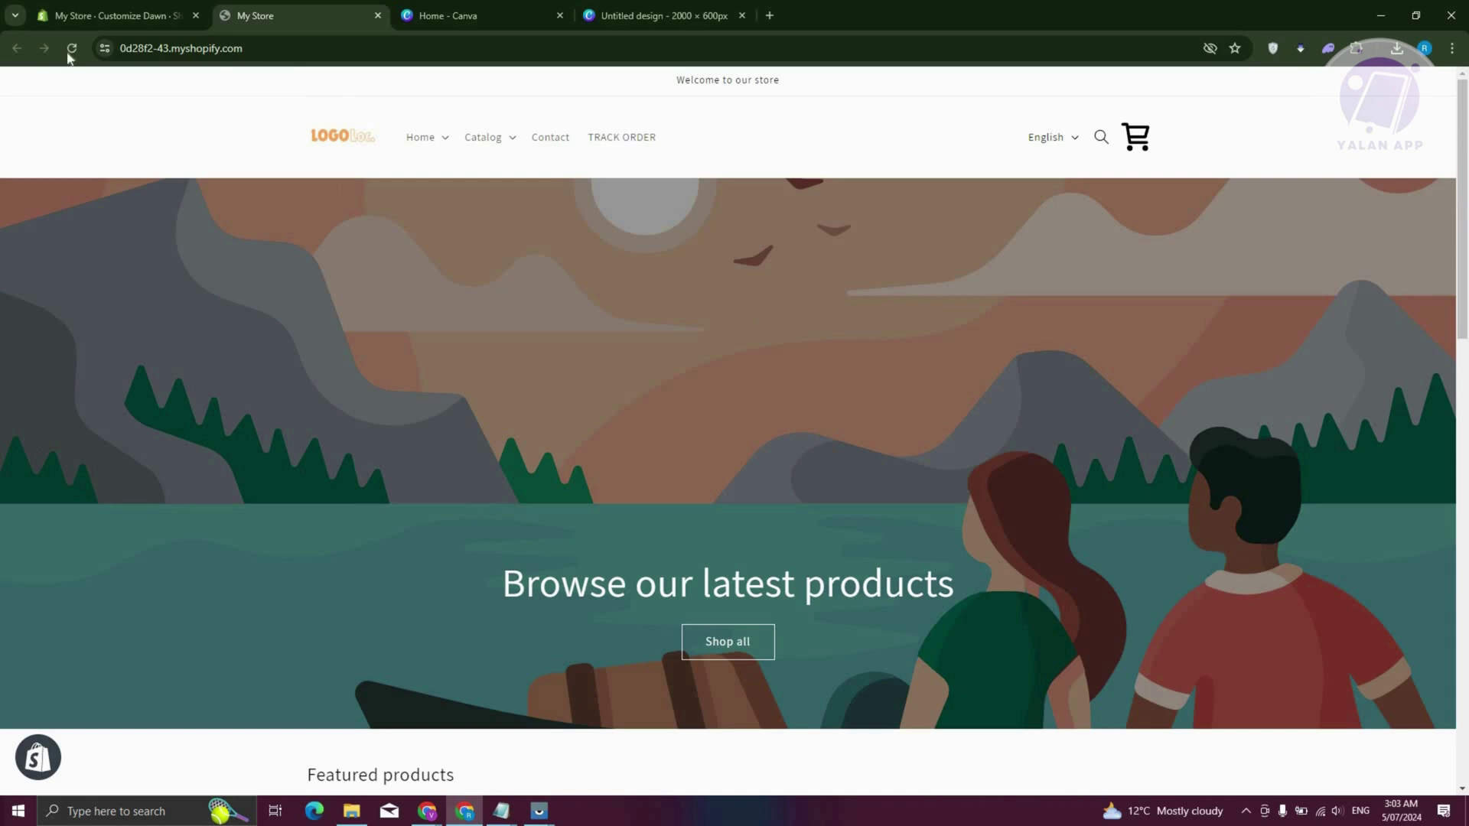
{"action": "key", "text": "F5"}
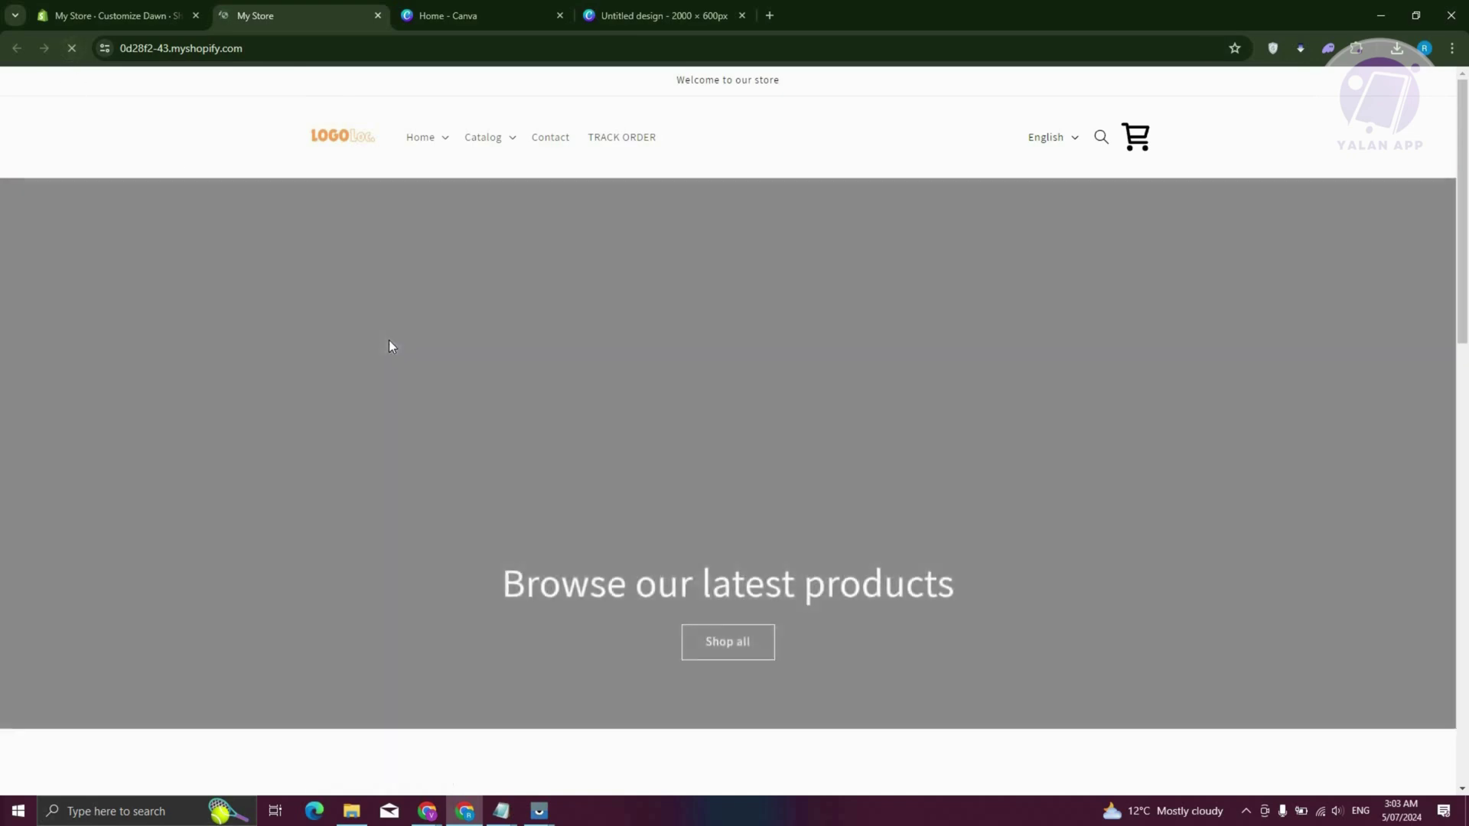